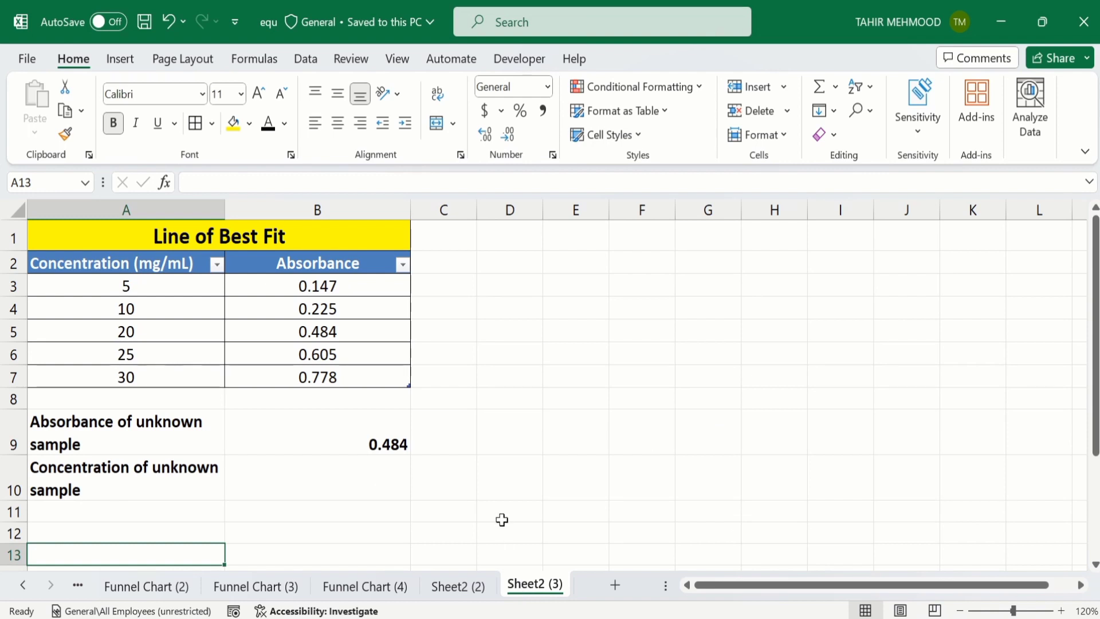
# Step: Insert a markers-only scatter chart of the concentration and absorbance data in A2:B7 and place it beside the table, starting at column C
pyautogui.click(343, 375)
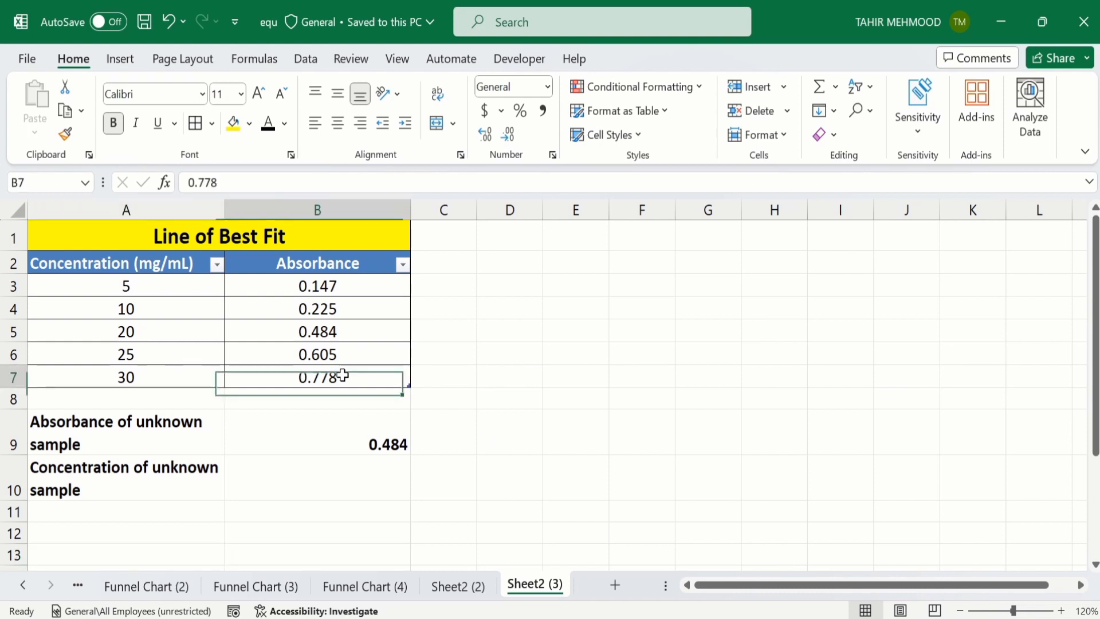
pyautogui.moveTo(343, 376)
pyautogui.mouseDown()
pyautogui.moveTo(219, 332)
pyautogui.moveTo(182, 271)
pyautogui.mouseUp()
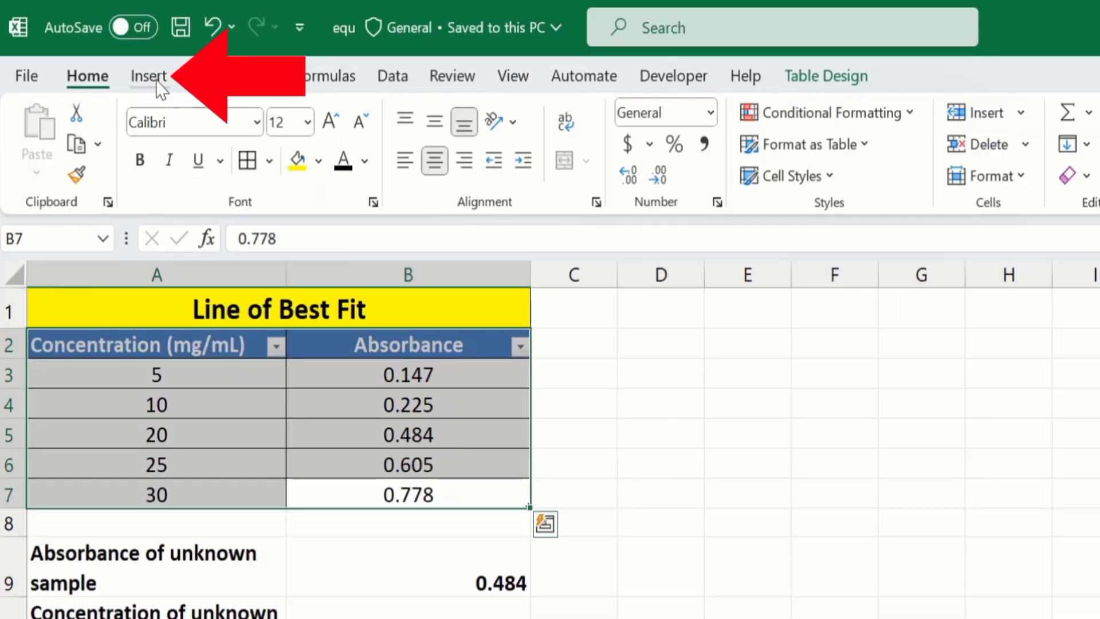
pyautogui.click(125, 61)
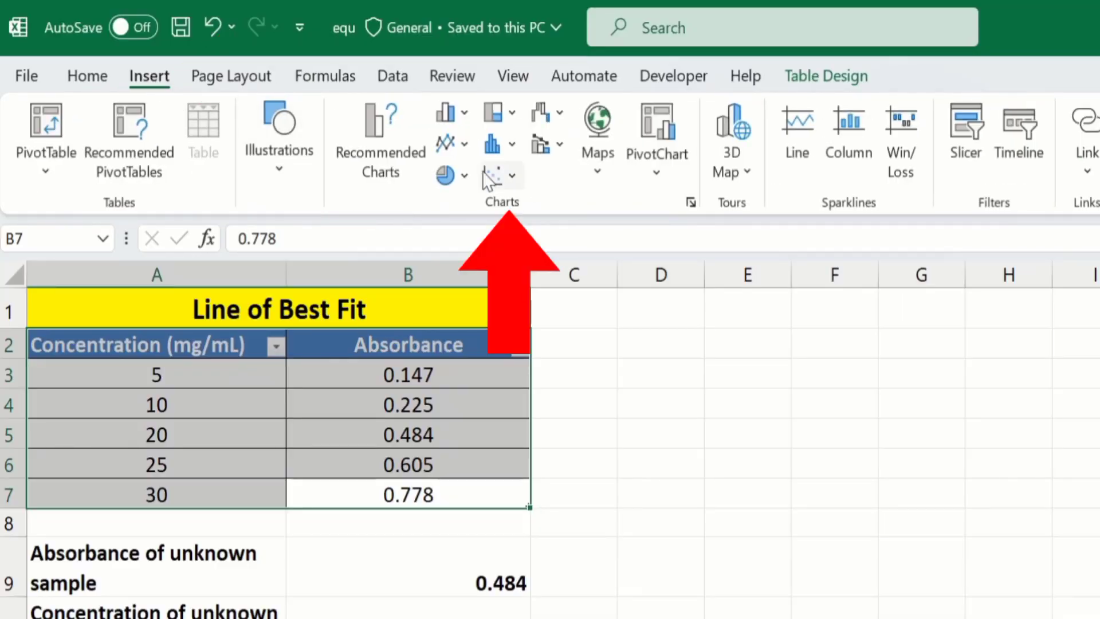
pyautogui.click(512, 176)
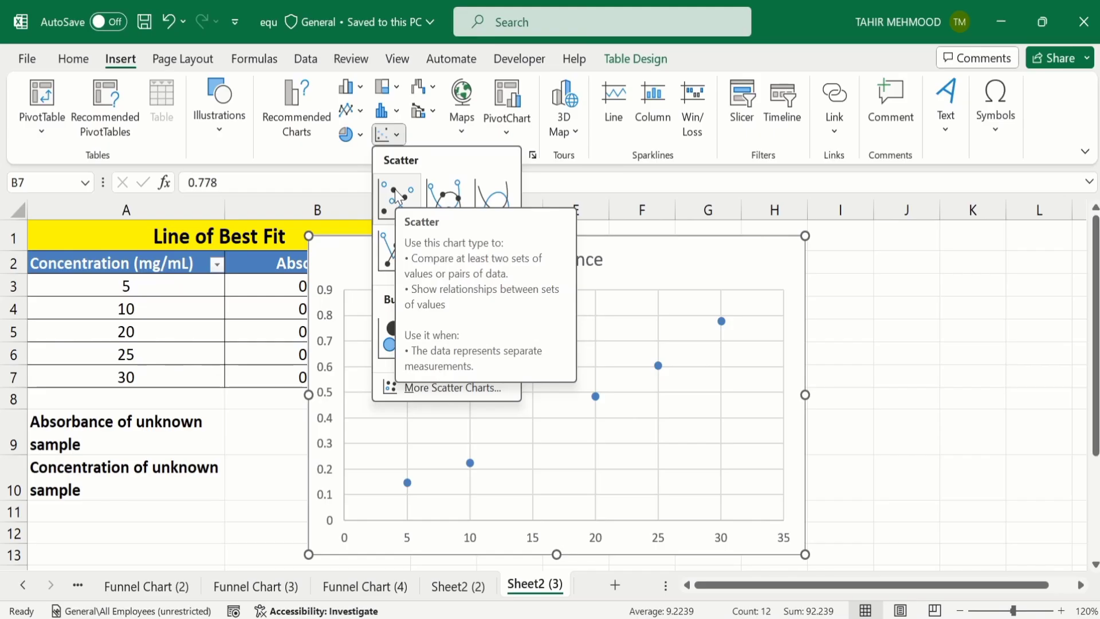
pyautogui.click(512, 256)
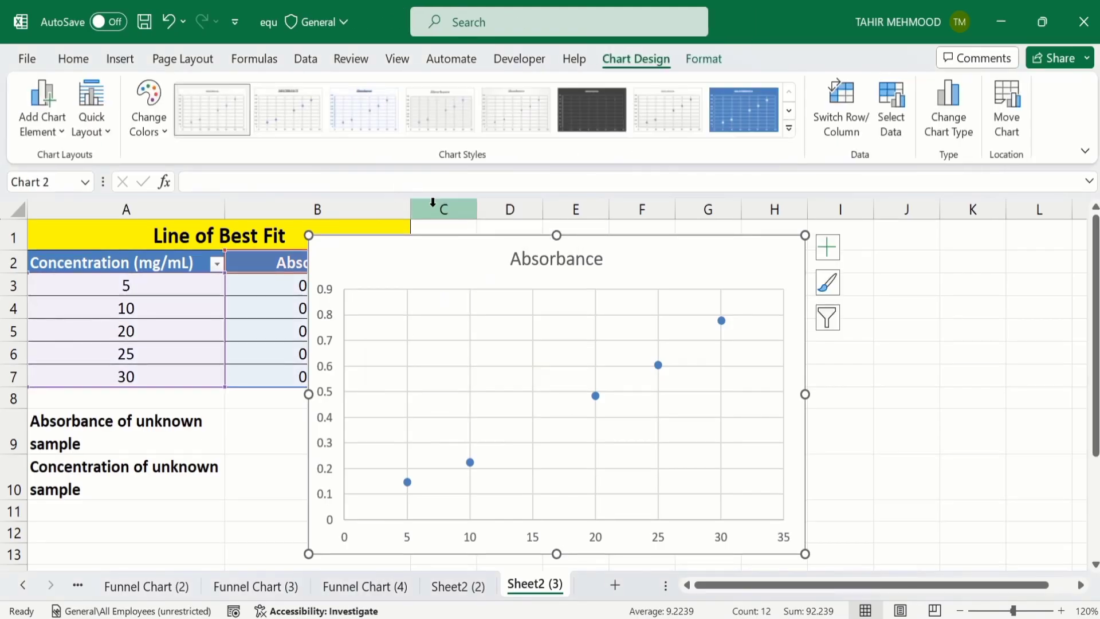
pyautogui.moveTo(433, 245); pyautogui.dragTo(544, 245)
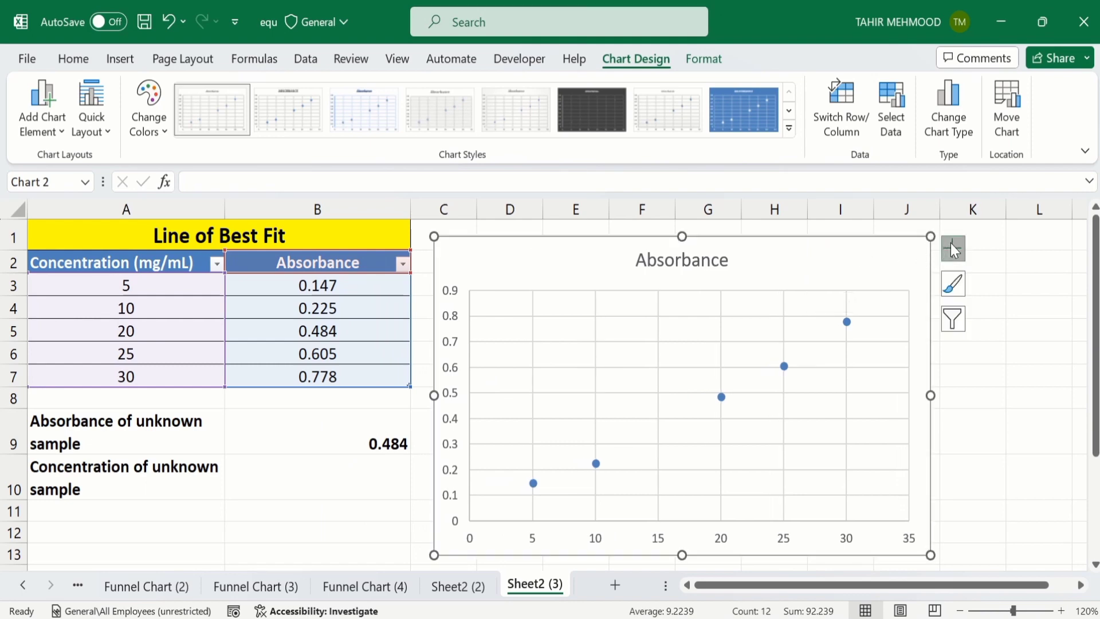
# Step: Remove the chart's gridlines and add axis titles to both axes
pyautogui.click(953, 247)
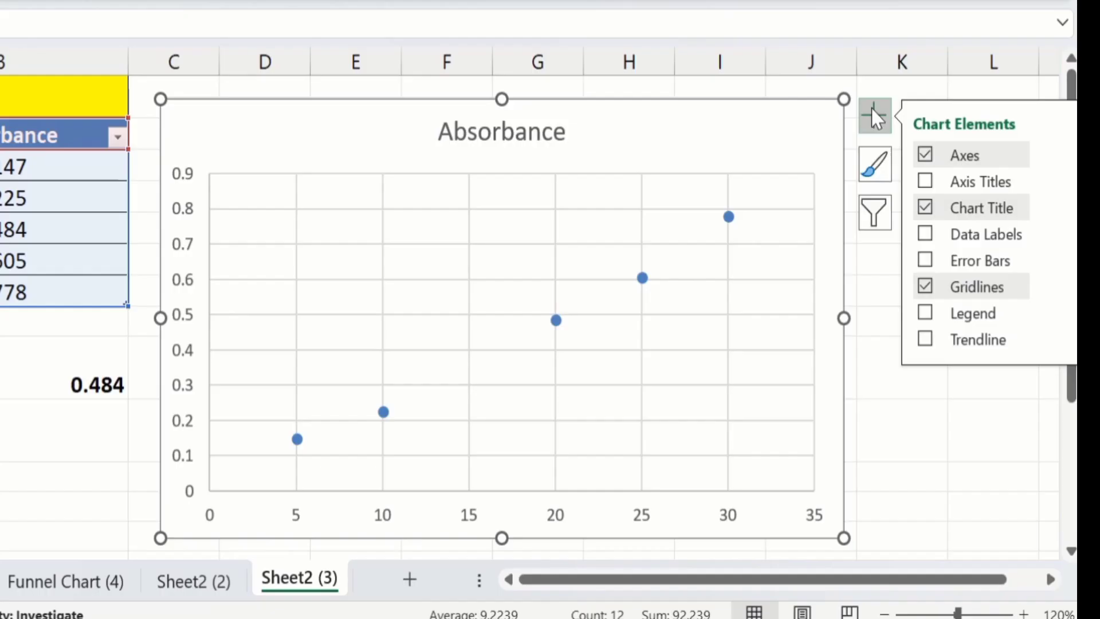
pyautogui.click(1015, 296)
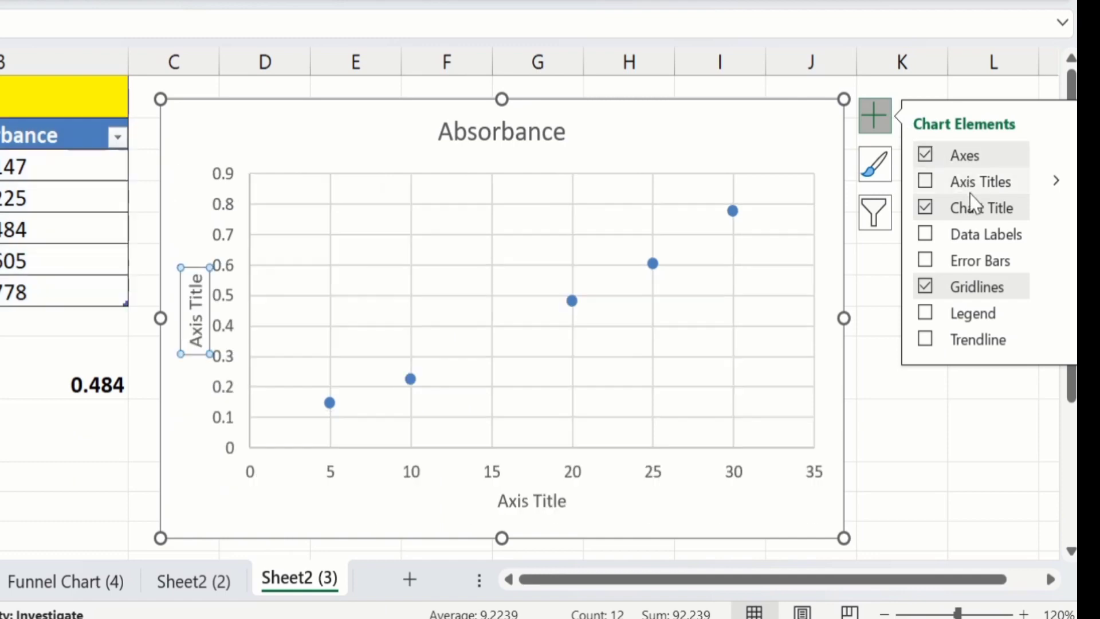
pyautogui.click(926, 287)
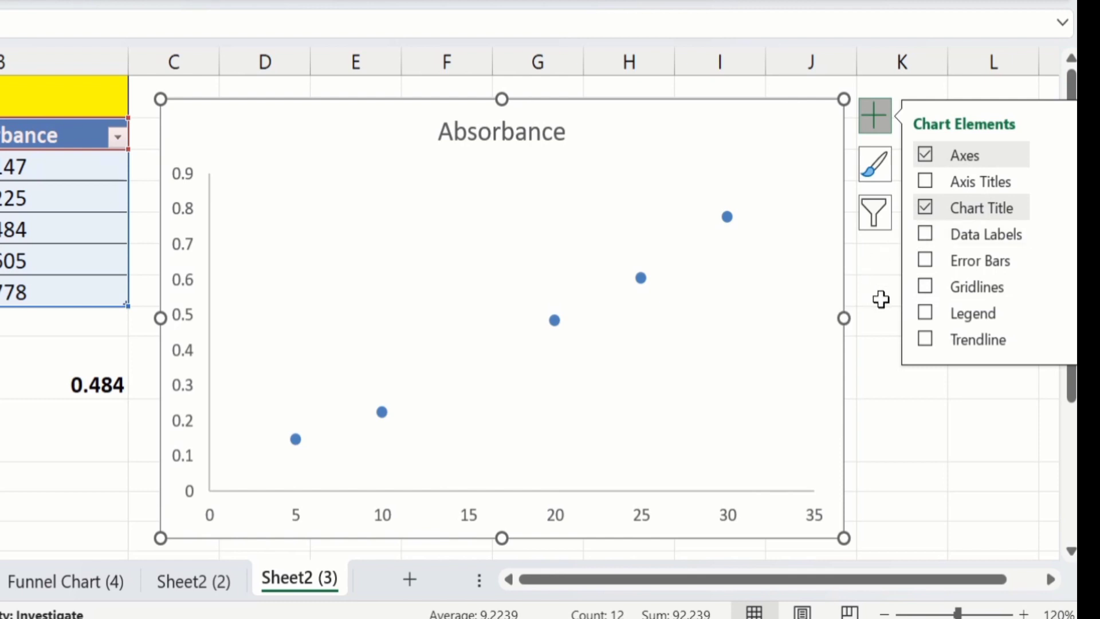
pyautogui.click(929, 182)
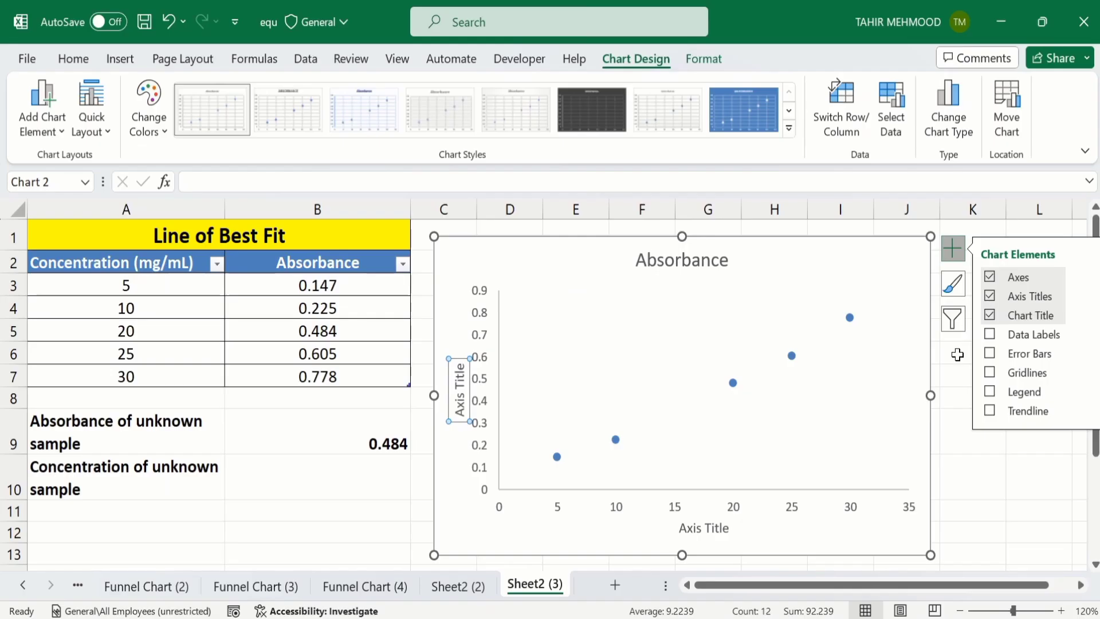
pyautogui.click(966, 481)
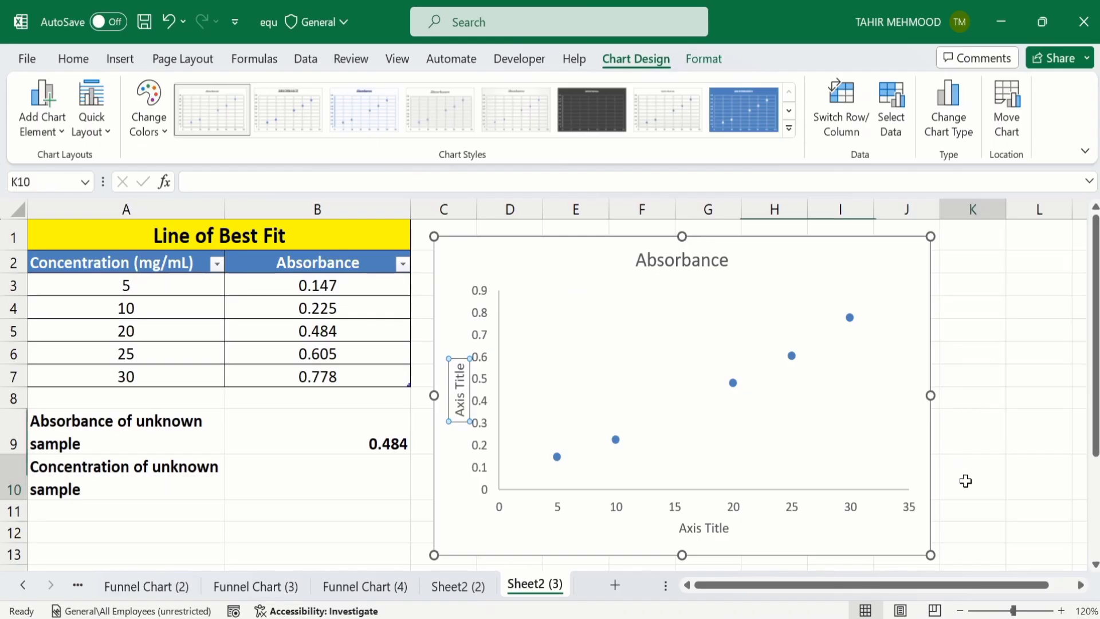
# Step: Link the chart title to the merged heading cell A1:B1 with a formula reference
pyautogui.click(672, 261)
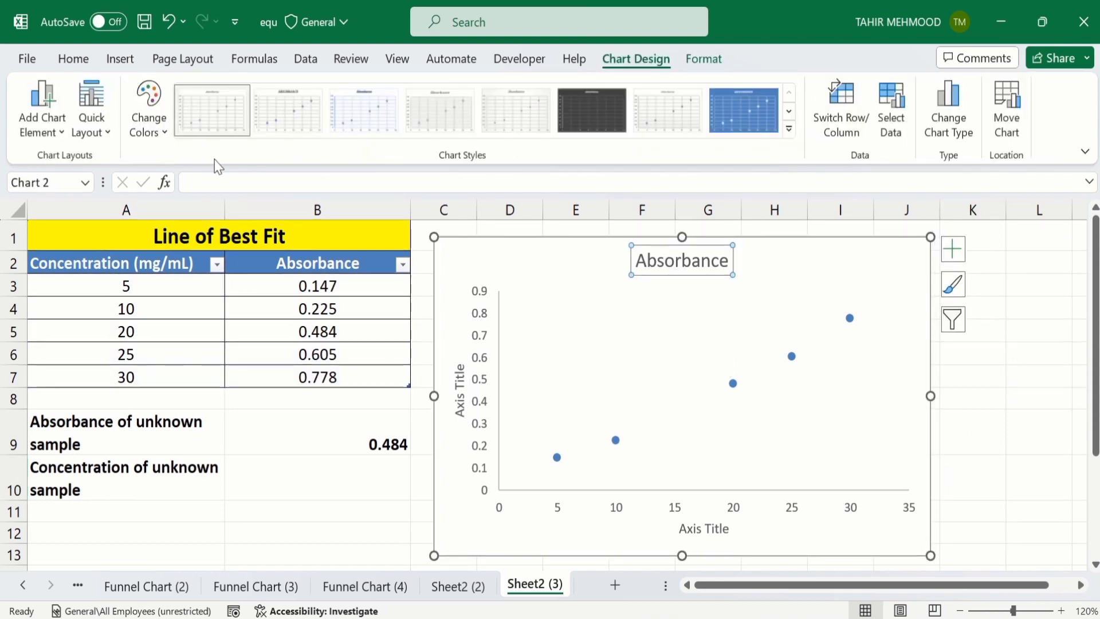
pyautogui.click(210, 176)
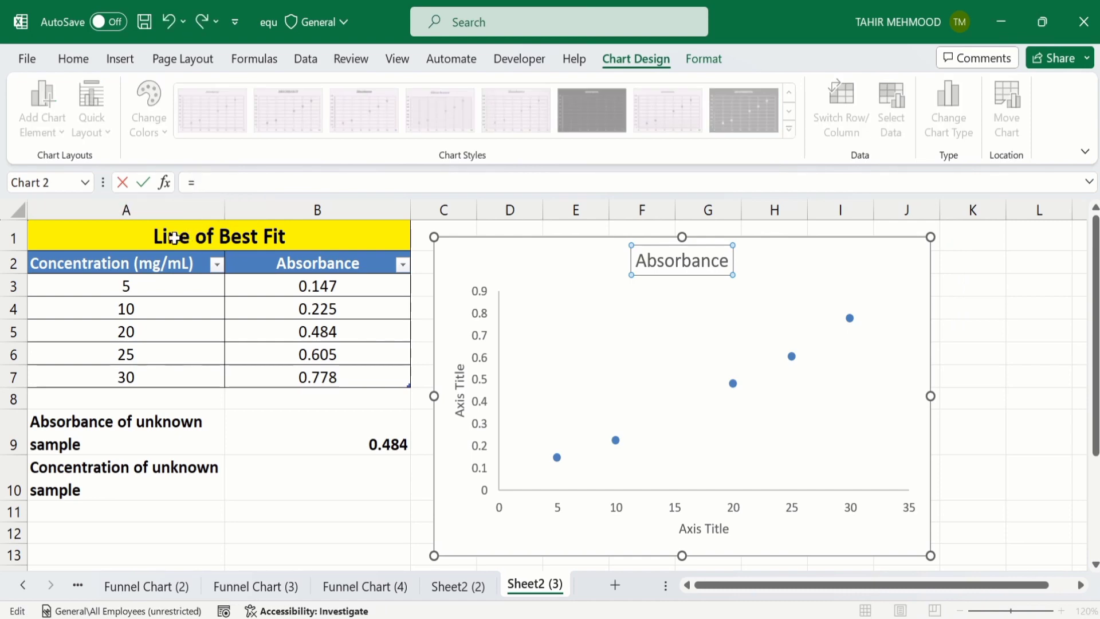
pyautogui.click(204, 240)
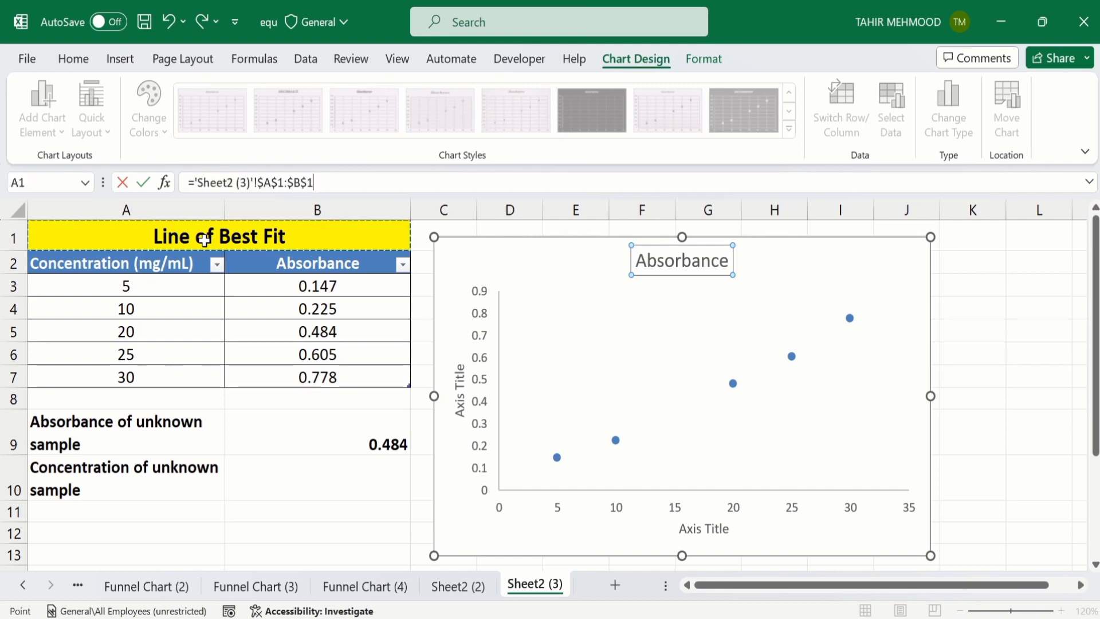
pyautogui.press('Return')
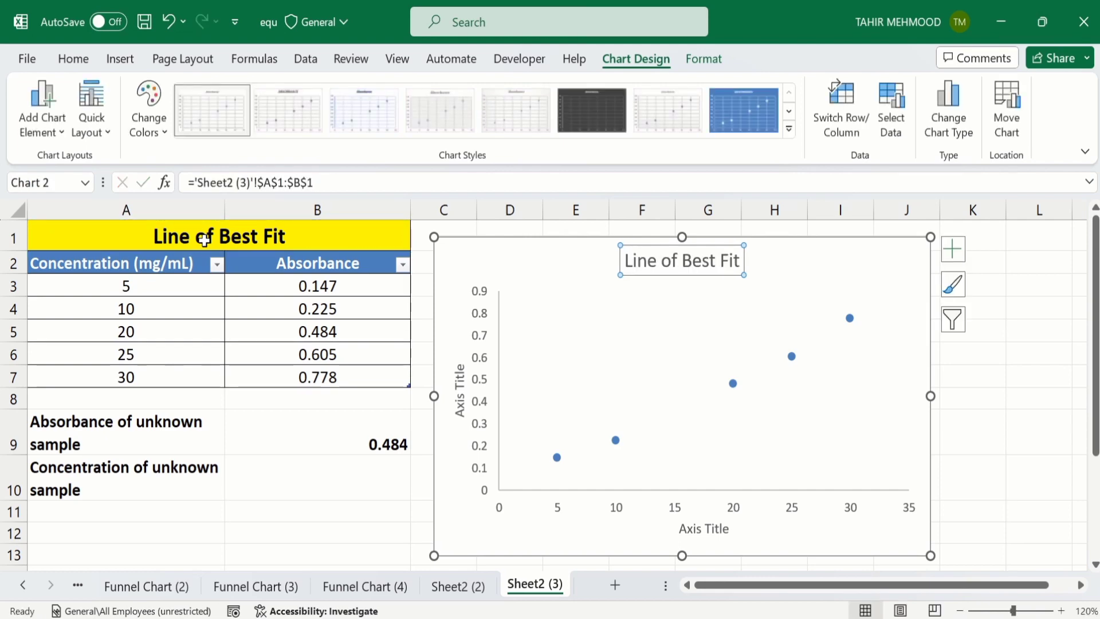
# Step: Format the chart title as bold black text at font size 16
pyautogui.click(77, 67)
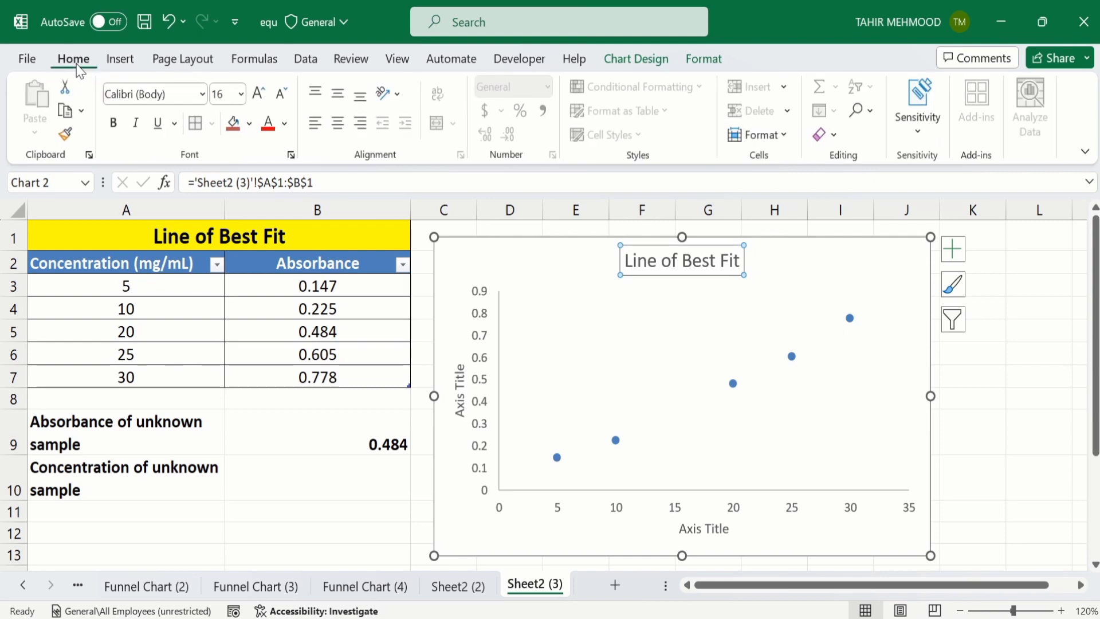
pyautogui.click(113, 127)
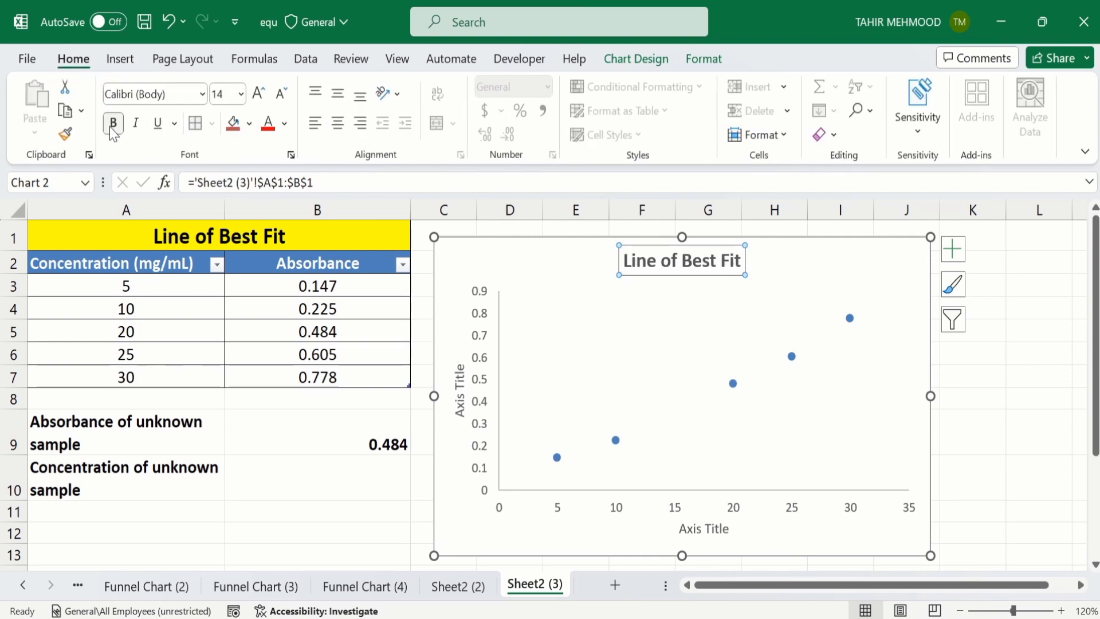
pyautogui.click(284, 124)
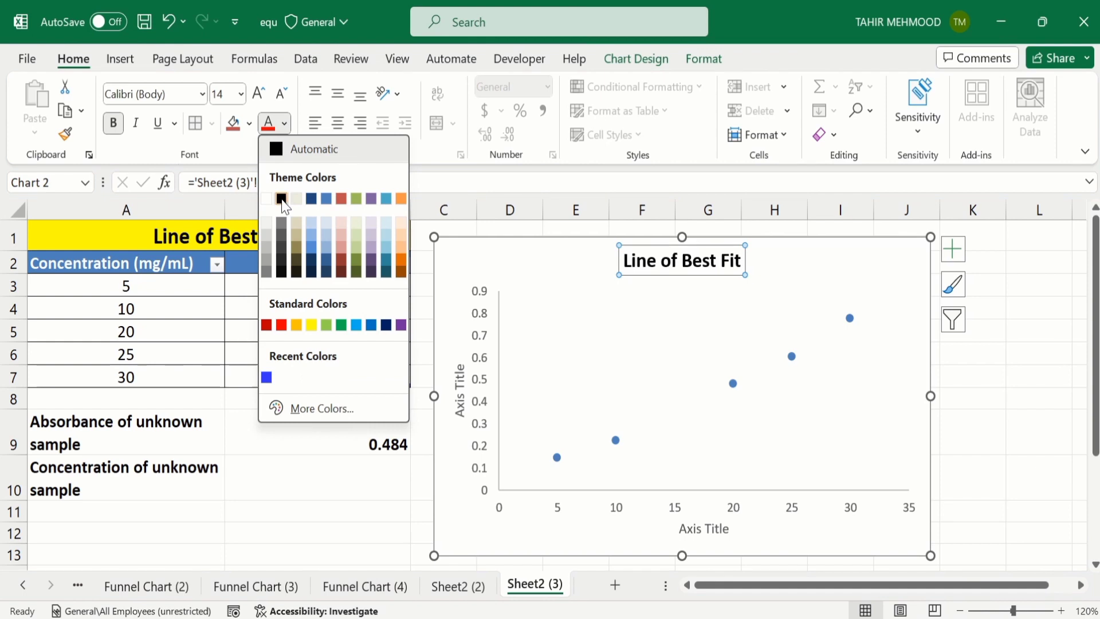
pyautogui.click(281, 199)
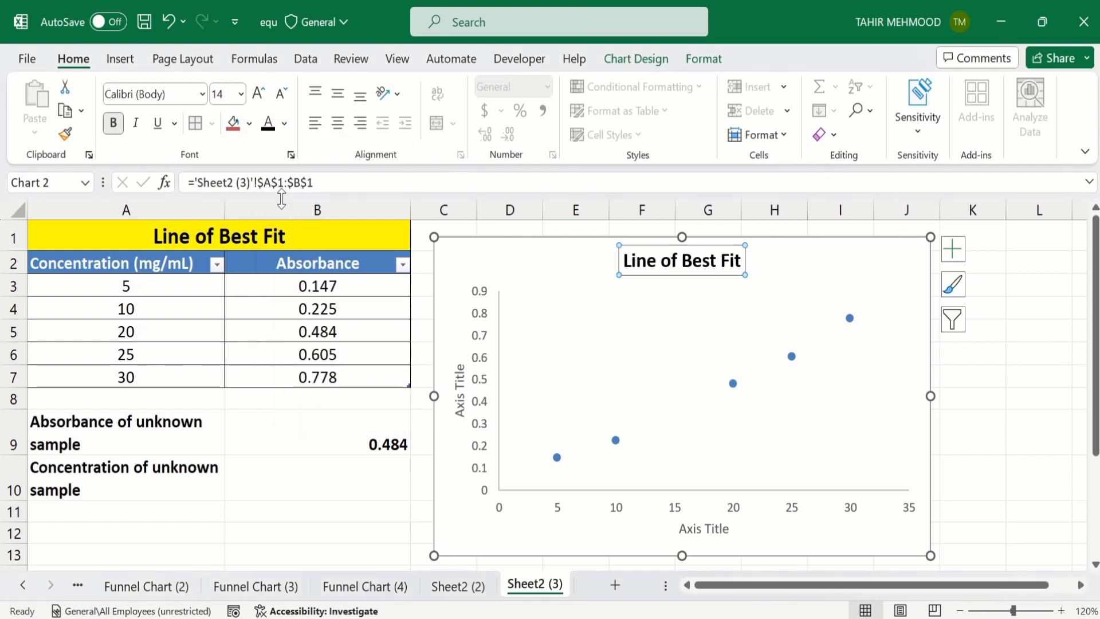
pyautogui.click(241, 94)
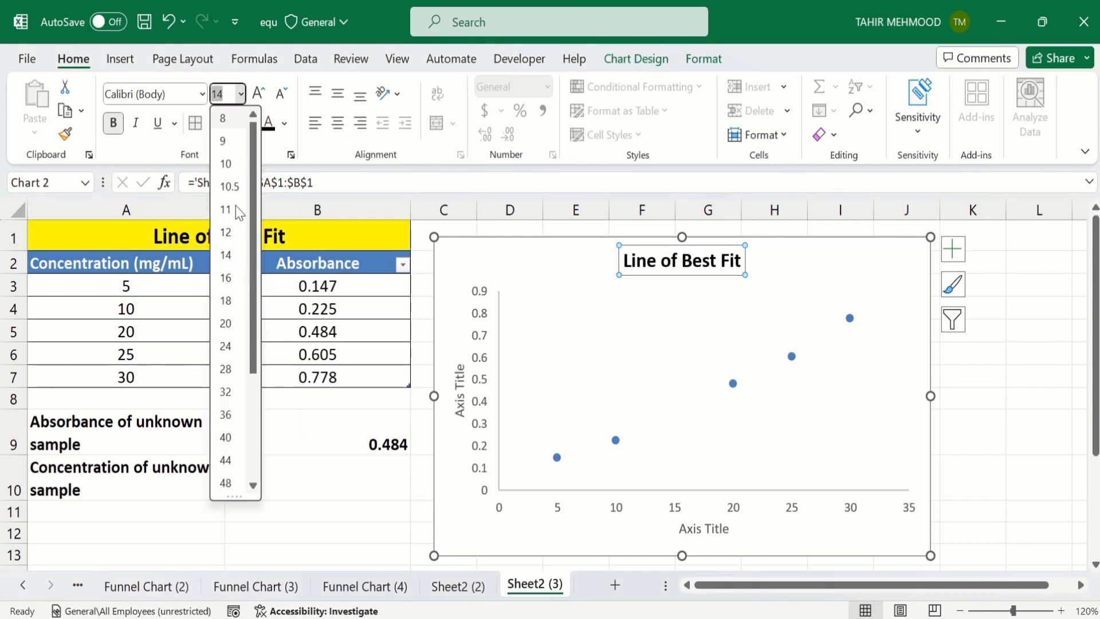
pyautogui.click(226, 278)
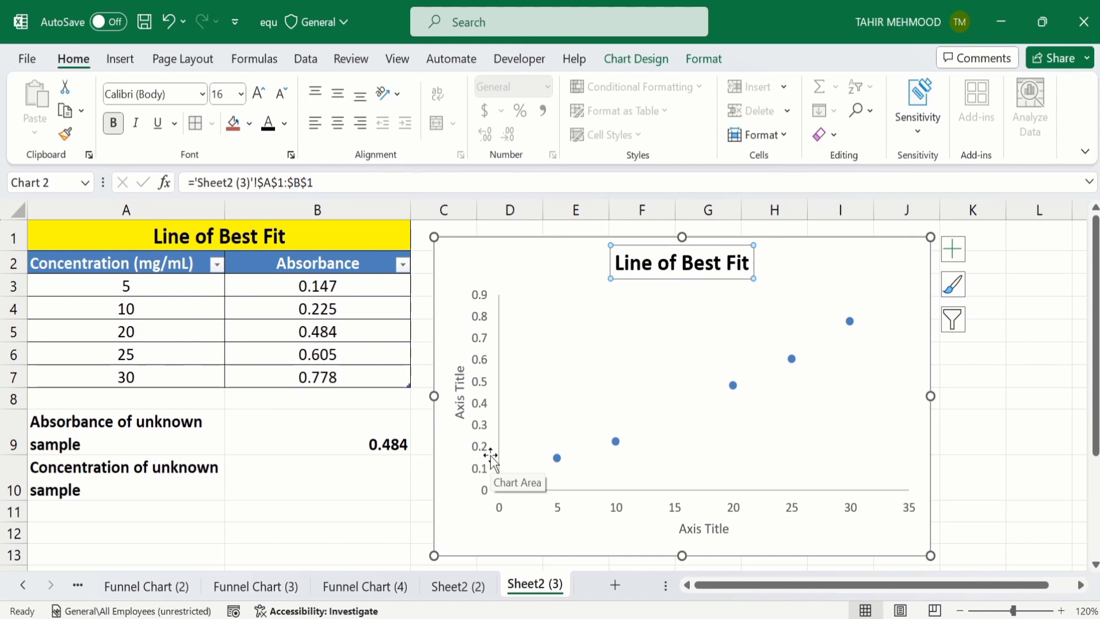
# Step: Replace the horizontal axis title's placeholder text with "Concentration"
pyautogui.click(722, 528)
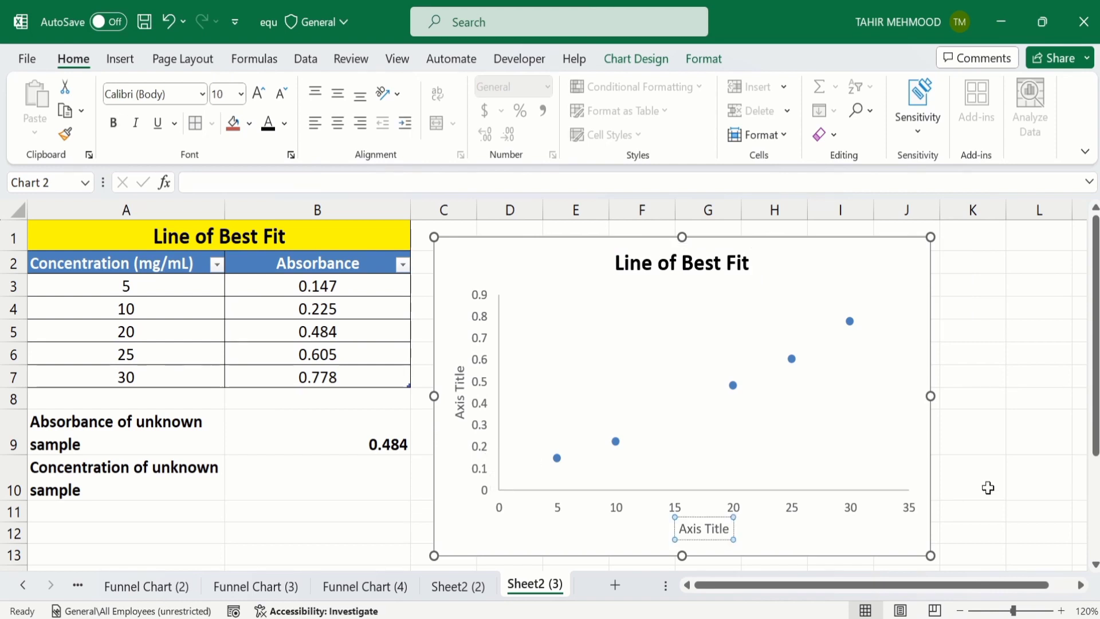
pyautogui.press('BackSpace')
pyautogui.press('BackSpace')
pyautogui.press('BackSpace')
pyautogui.press('BackSpace')
pyautogui.press('BackSpace')
pyautogui.press('BackSpace')
pyautogui.press('BackSpace')
pyautogui.press('BackSpace')
pyautogui.press('BackSpace')
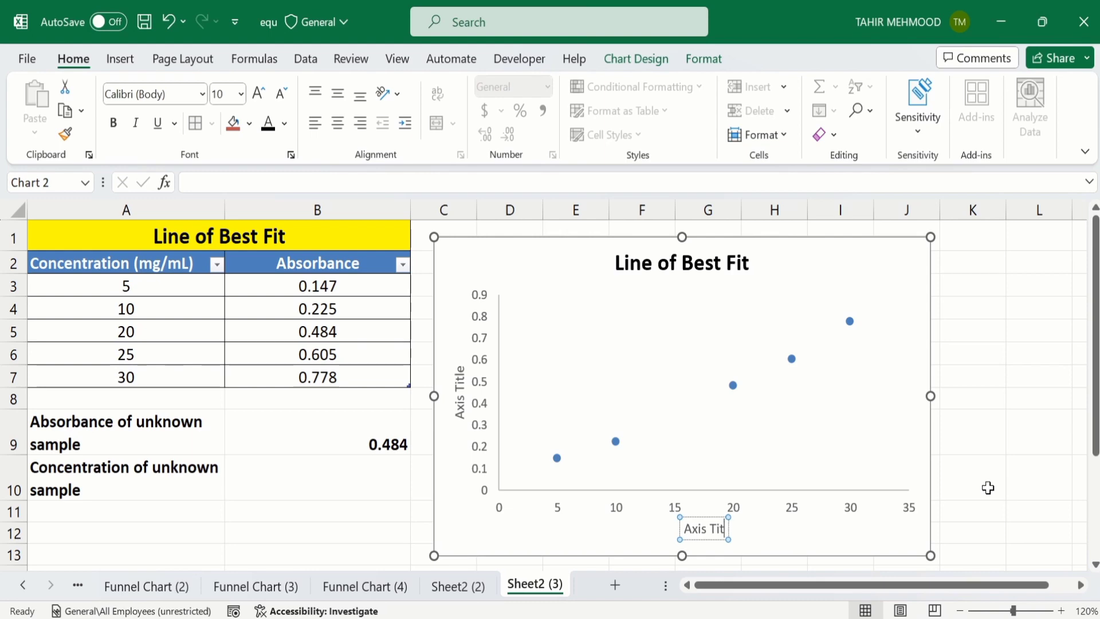
pyautogui.press('BackSpace')
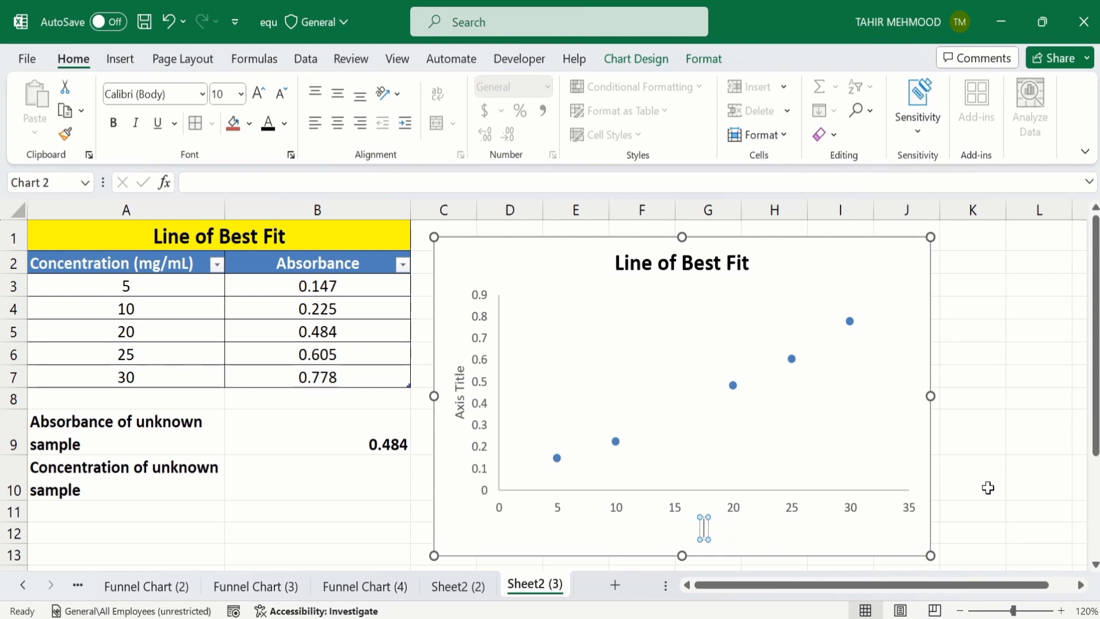
pyautogui.write('Con')
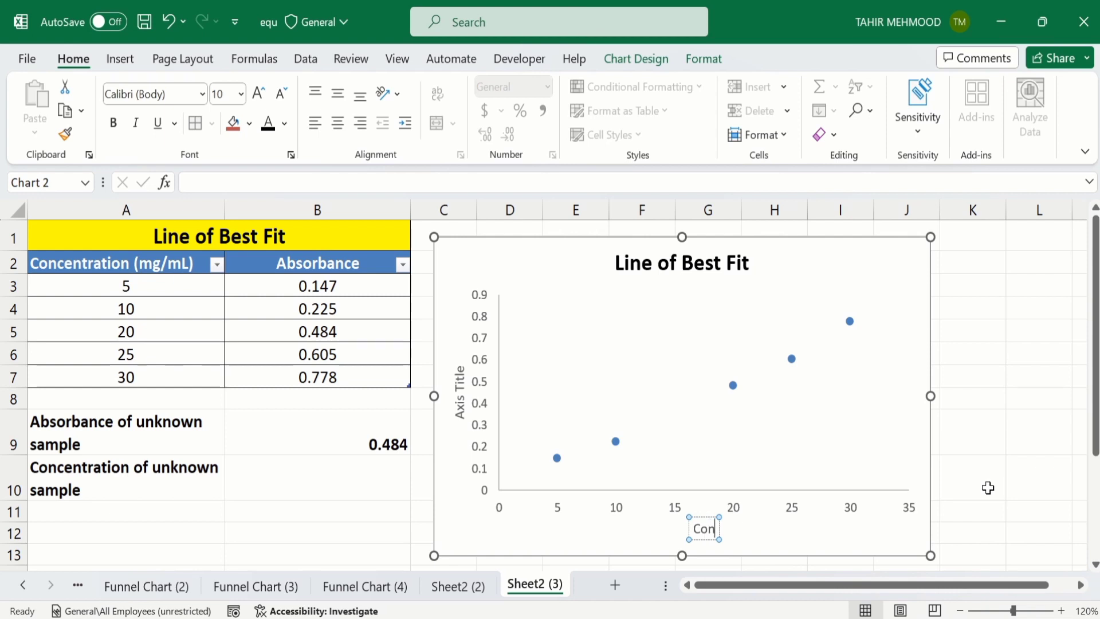
pyautogui.write('centration')
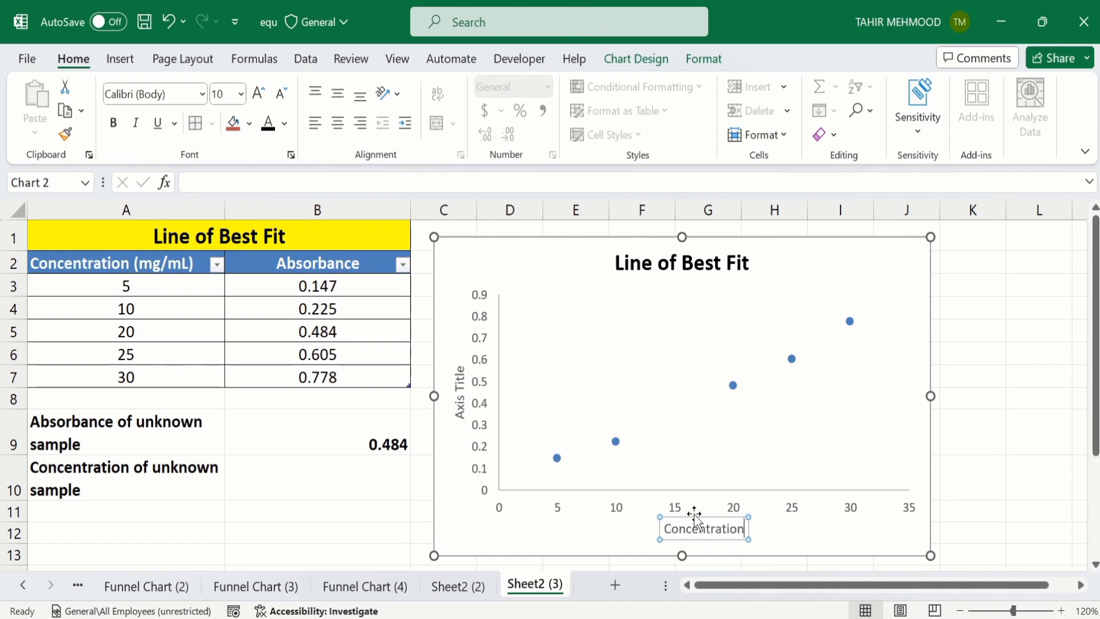
# Step: Replace the vertical axis title's placeholder text with "Absorbance"
pyautogui.click(462, 383)
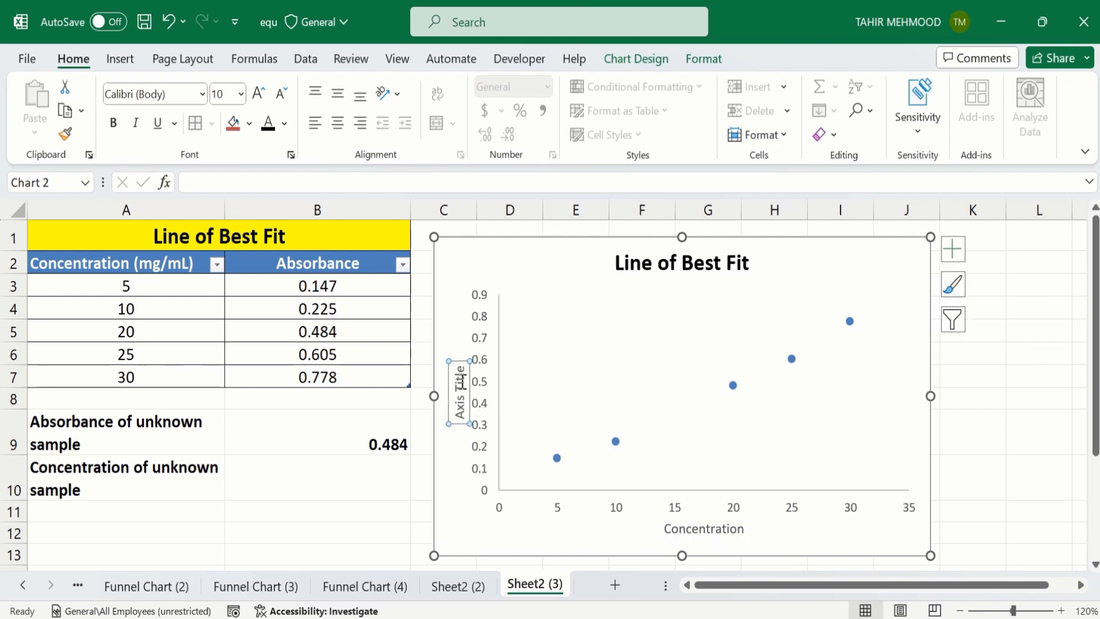
pyautogui.click(462, 370)
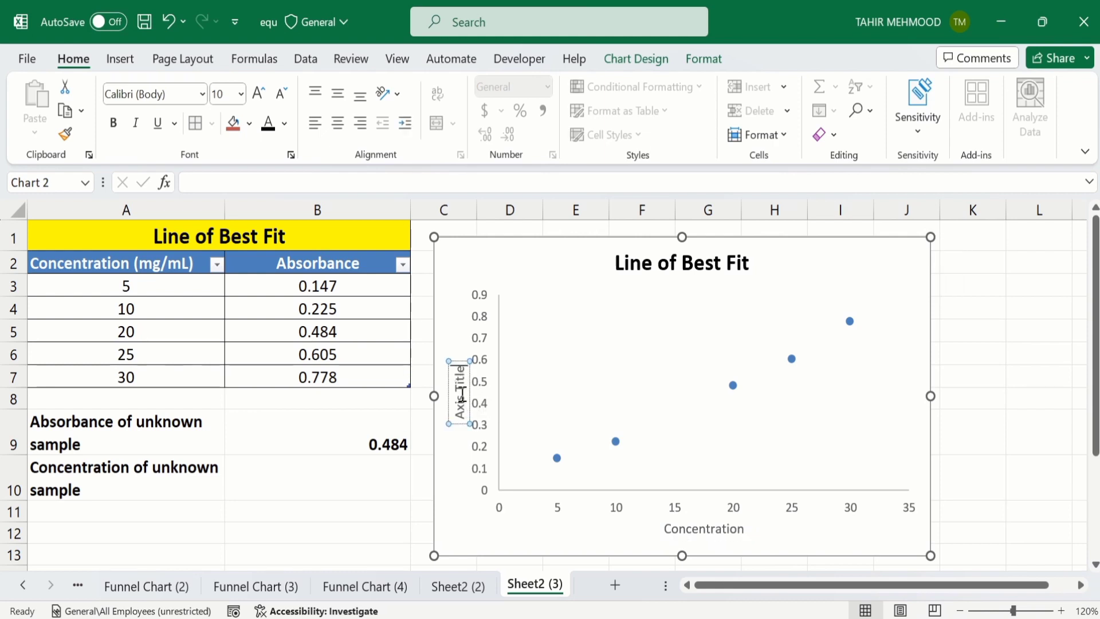
pyautogui.press('BackSpace')
pyautogui.press('BackSpace')
pyautogui.press('BackSpace')
pyautogui.press('BackSpace')
pyautogui.press('BackSpace')
pyautogui.press('BackSpace')
pyautogui.press('BackSpace')
pyautogui.press('BackSpace')
pyautogui.press('BackSpace')
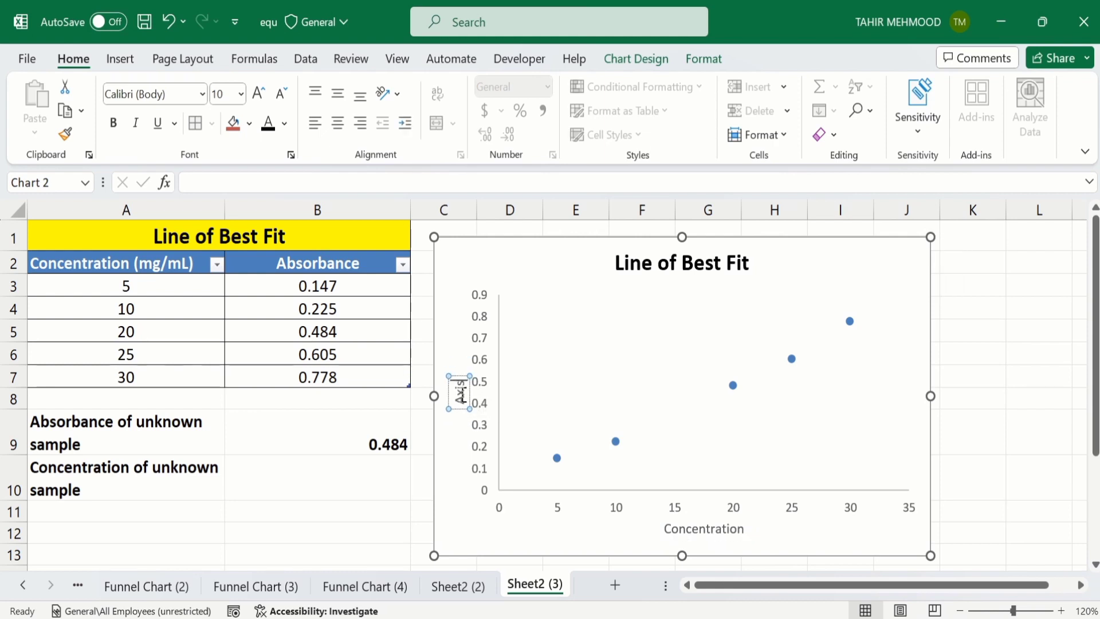
pyautogui.press('BackSpace')
pyautogui.write('Absorbance')
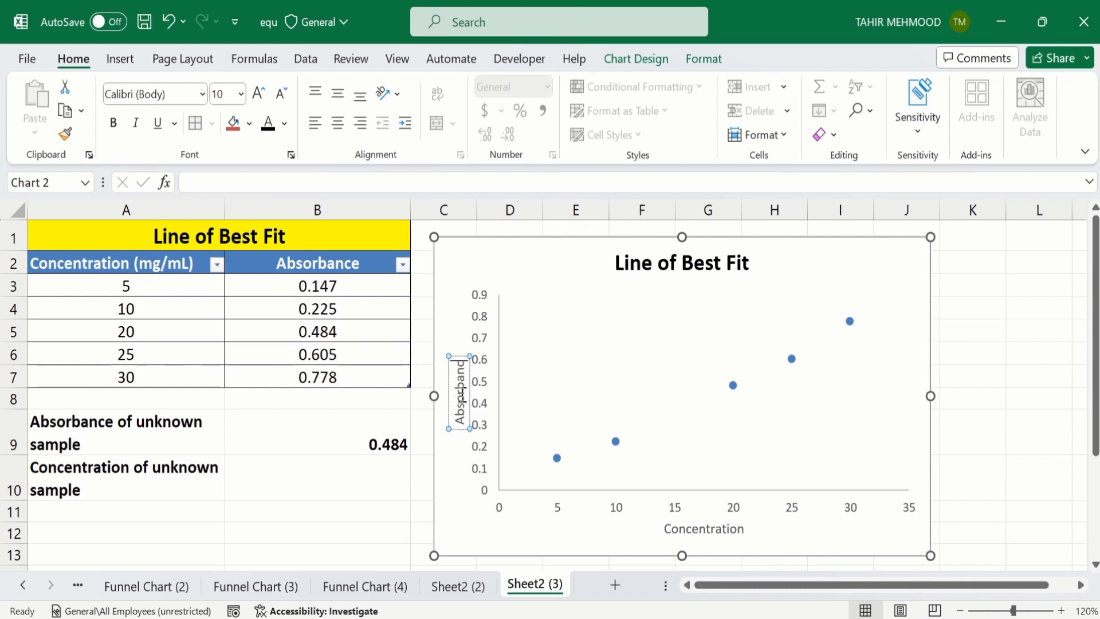
pyautogui.click(972, 390)
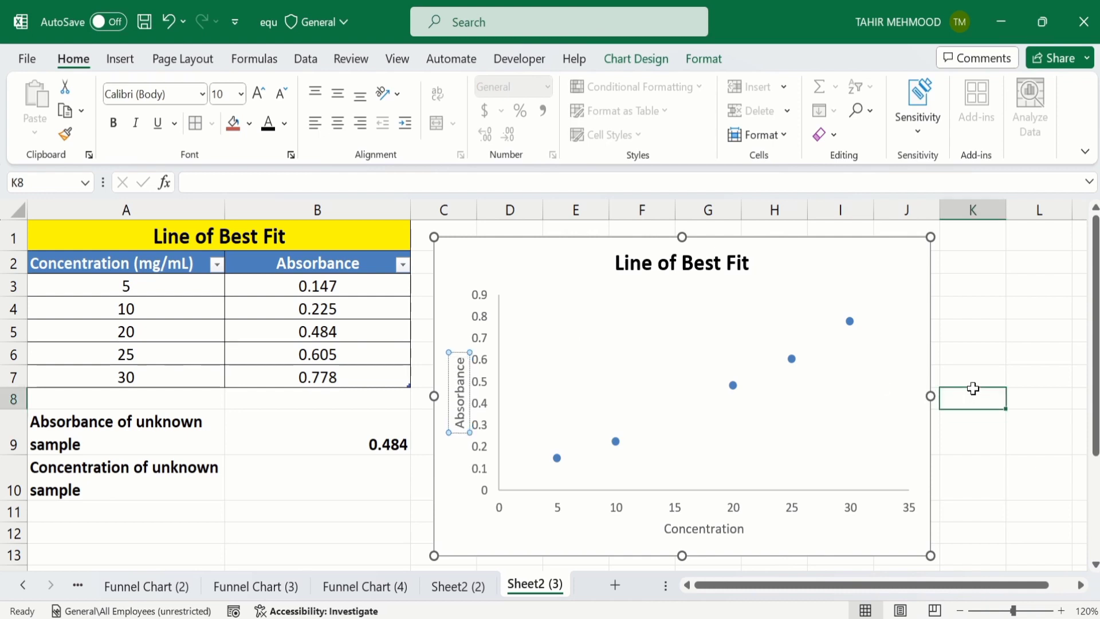
# Step: Make the vertical axis title bold and set its font size to 12
pyautogui.click(461, 377)
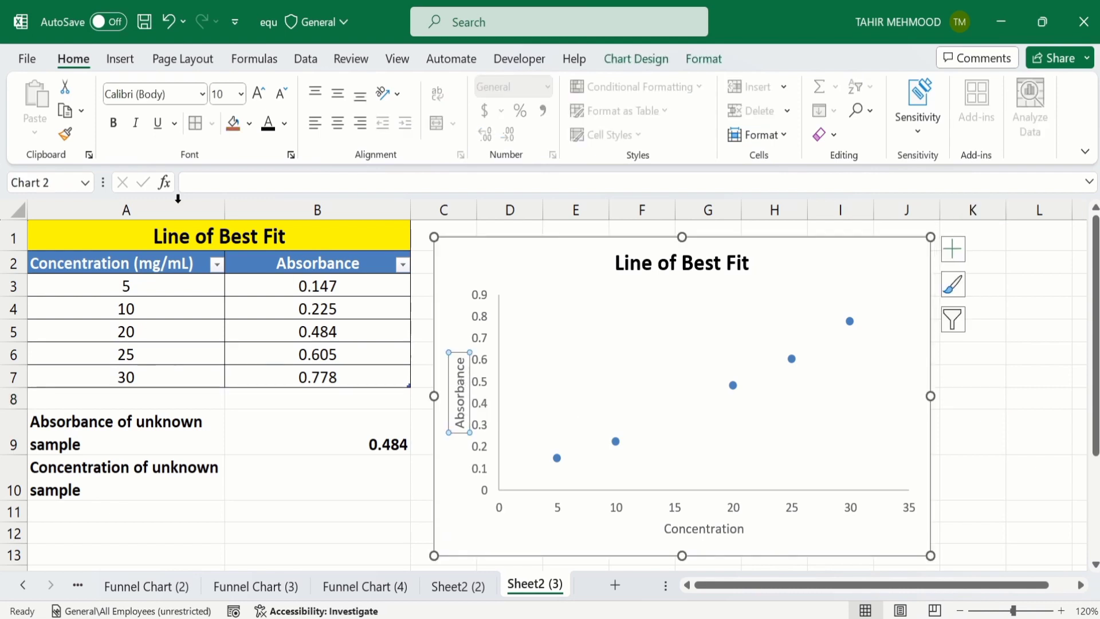
pyautogui.click(114, 124)
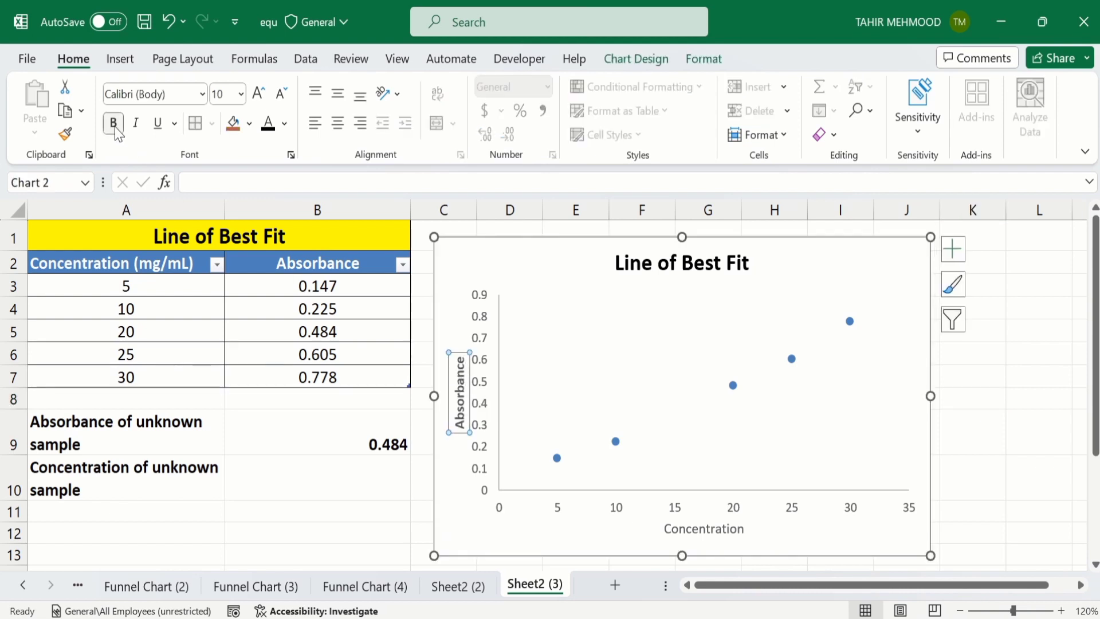
pyautogui.click(241, 94)
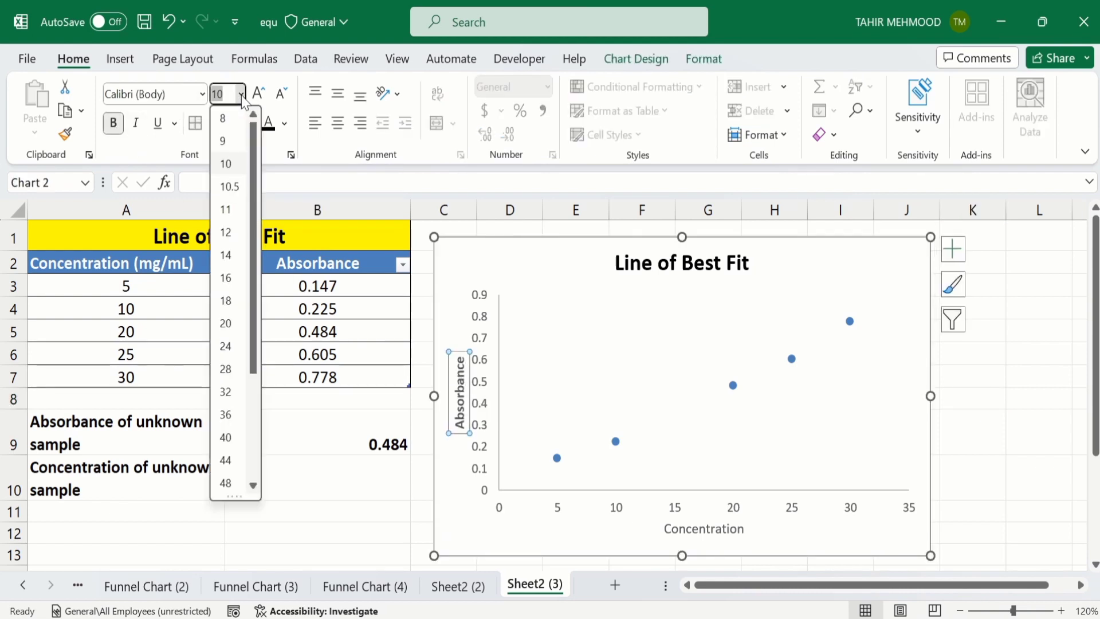
pyautogui.click(232, 232)
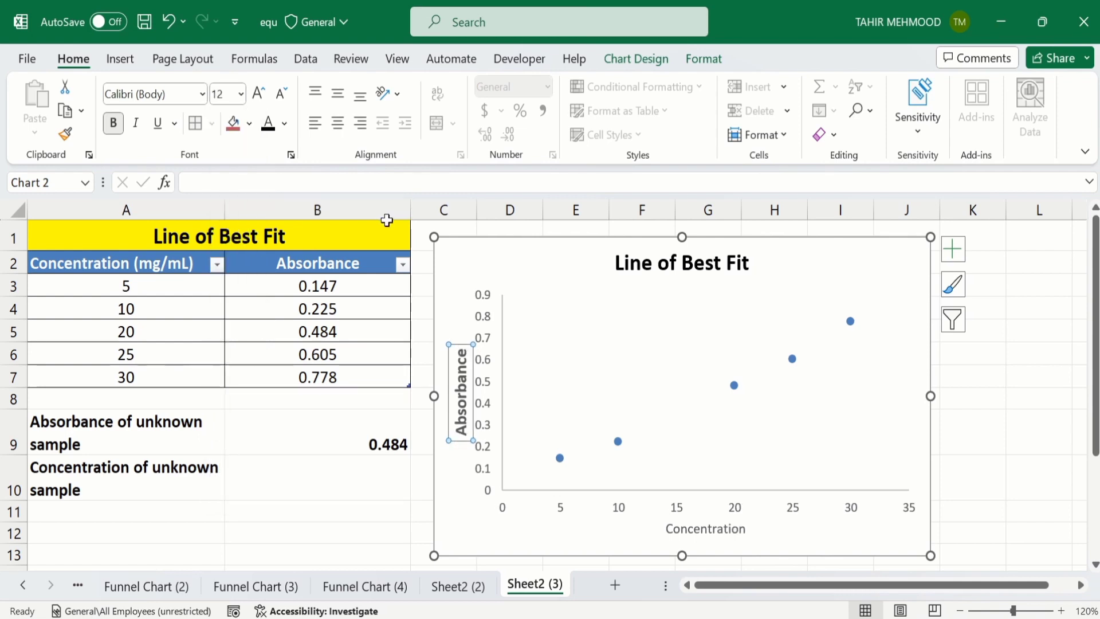
# Step: Copy the vertical axis title's formatting onto the horizontal axis title "Concentration"
pyautogui.click(66, 135)
pyautogui.click(66, 135)
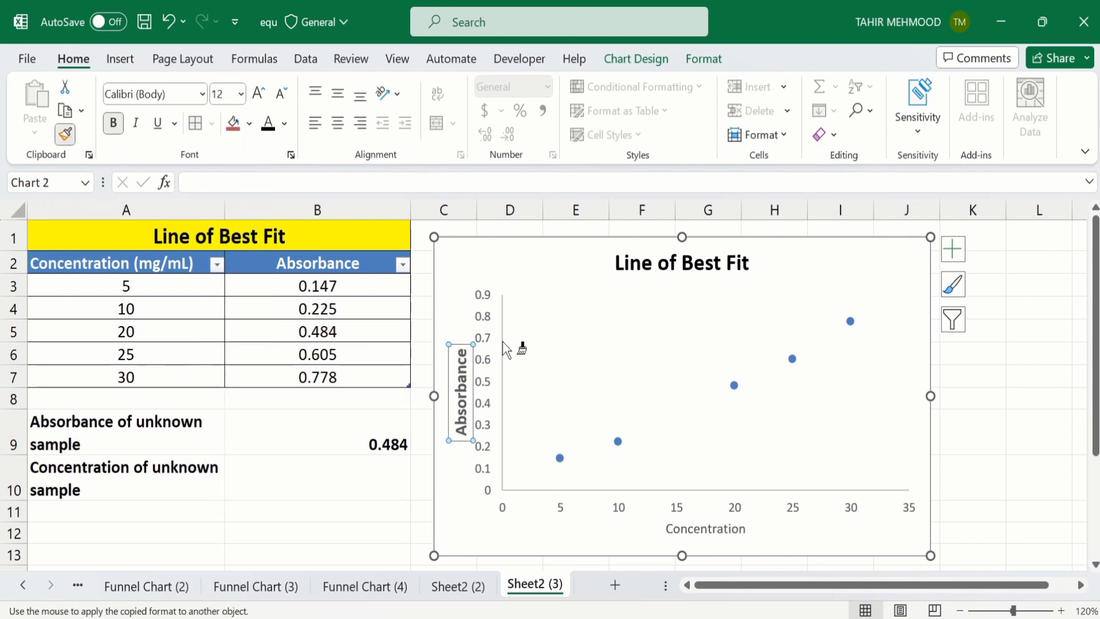
pyautogui.click(688, 525)
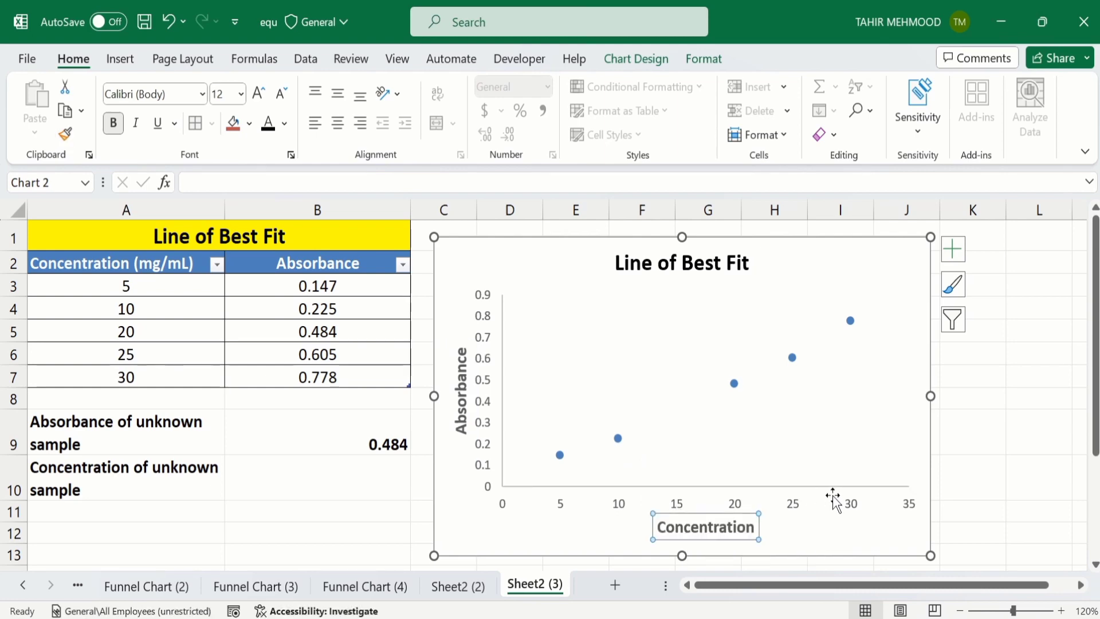
pyautogui.click(980, 432)
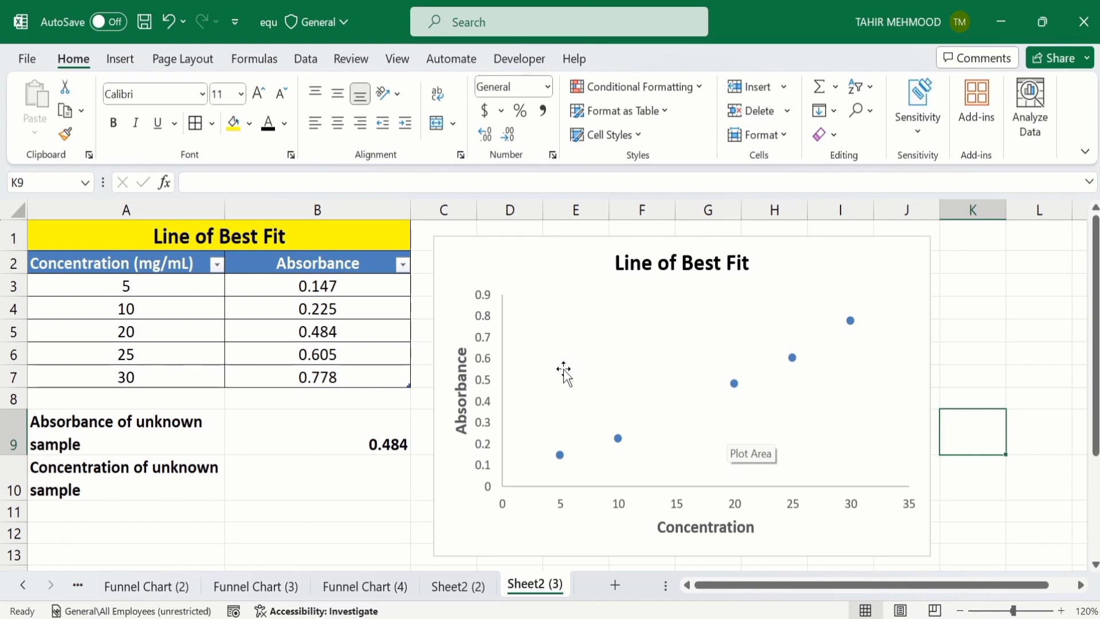
# Step: Add a linear trendline to the Absorbance data series in the scatter chart
pyautogui.click(619, 439)
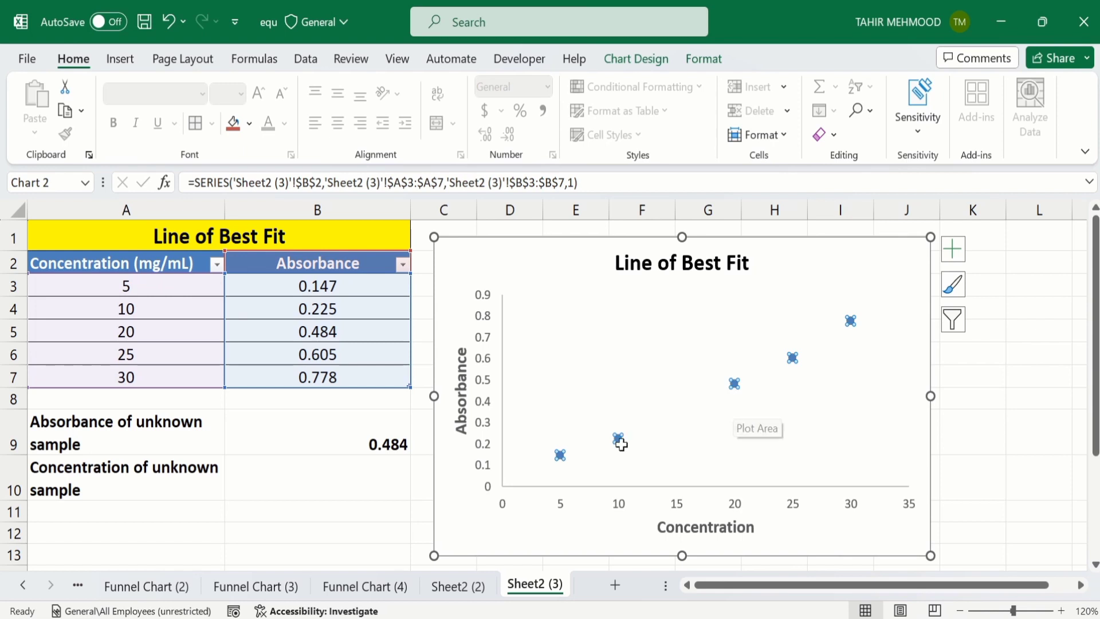
pyautogui.moveTo(617, 439)
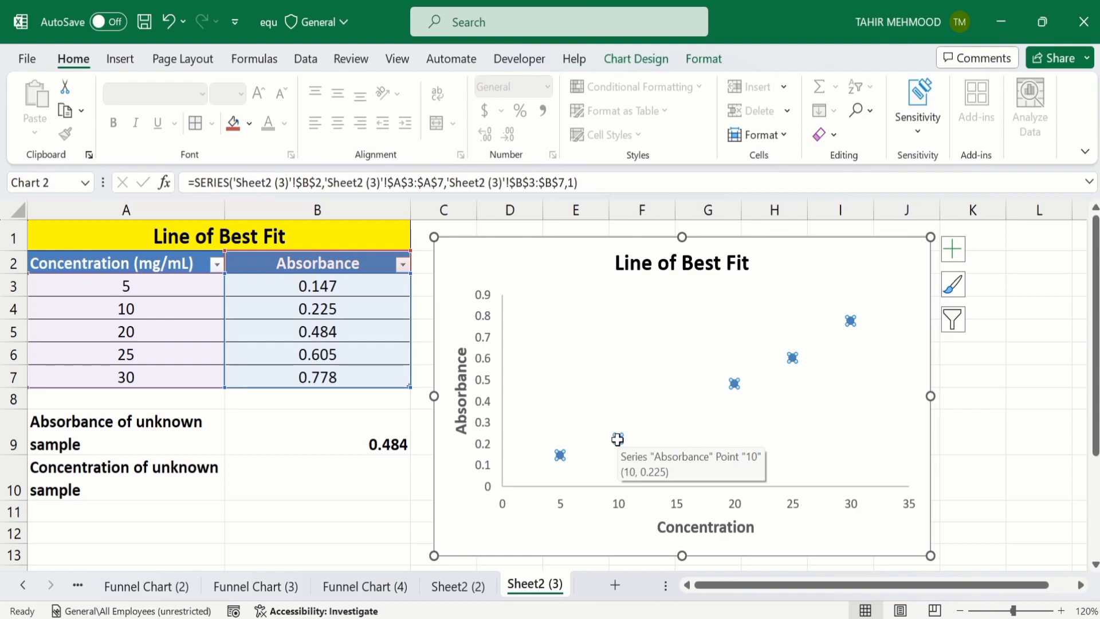
pyautogui.rightClick(617, 438)
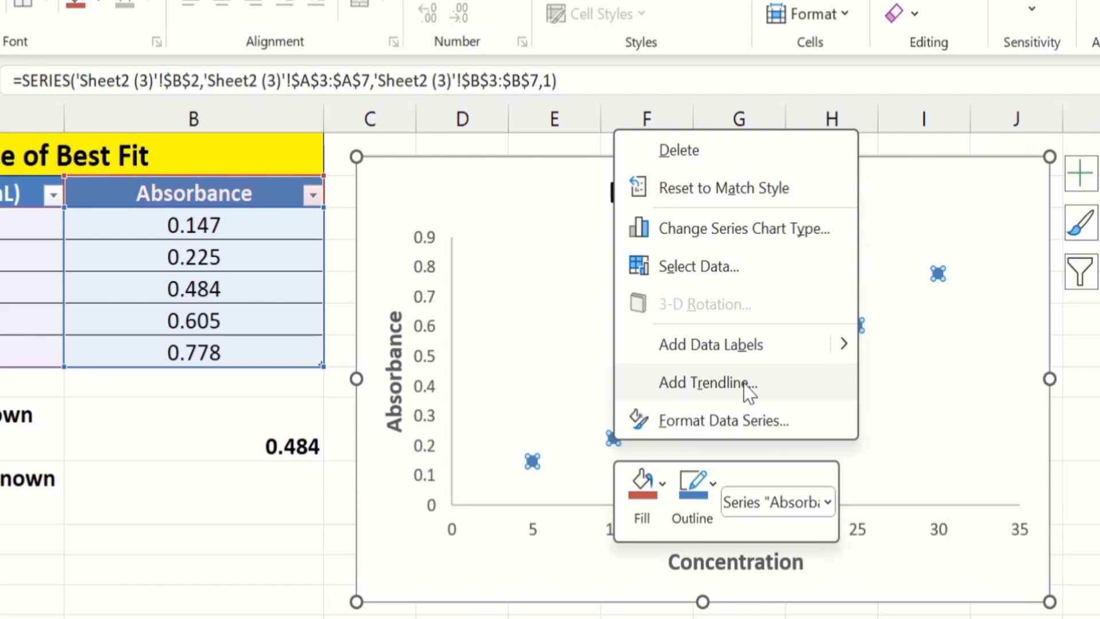
pyautogui.click(748, 389)
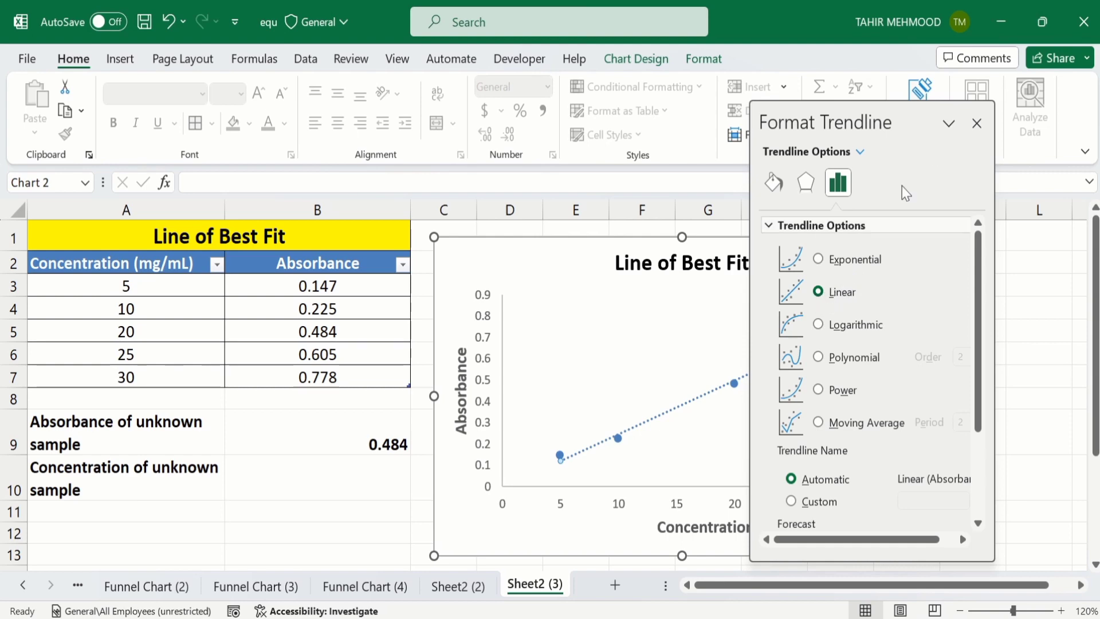
pyautogui.click(977, 123)
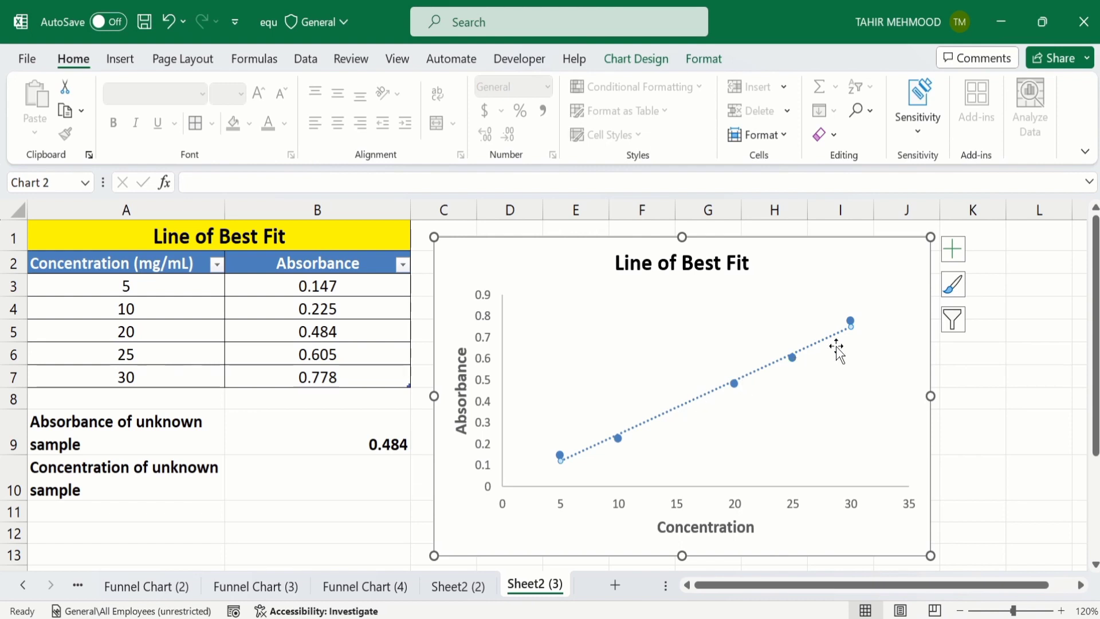
# Step: Change the trendline's line color to black
pyautogui.rightClick(682, 404)
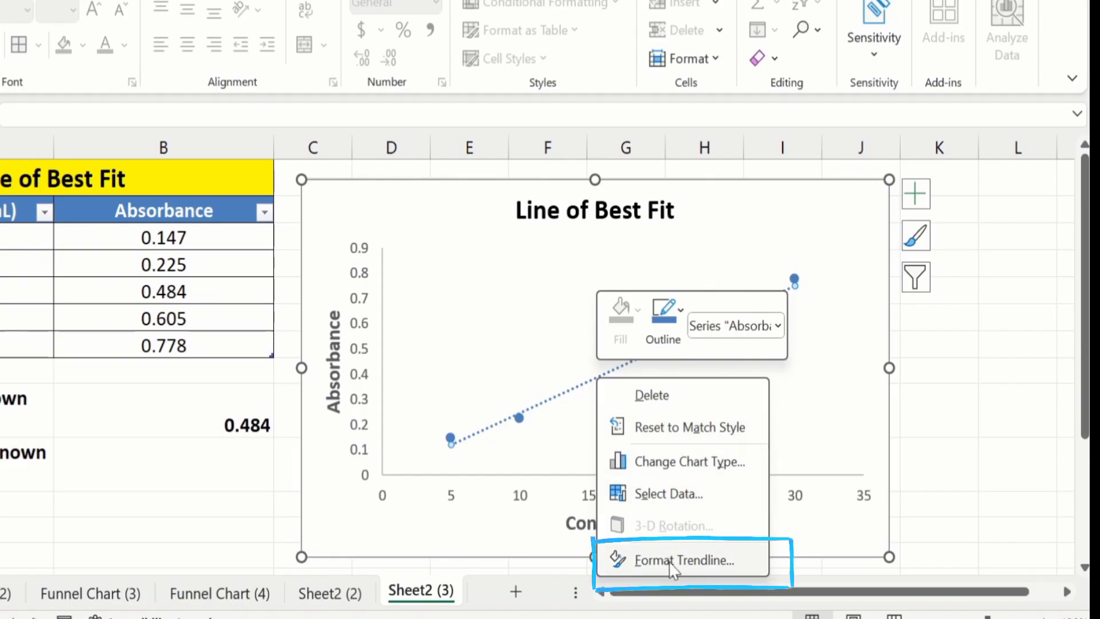
pyautogui.click(669, 562)
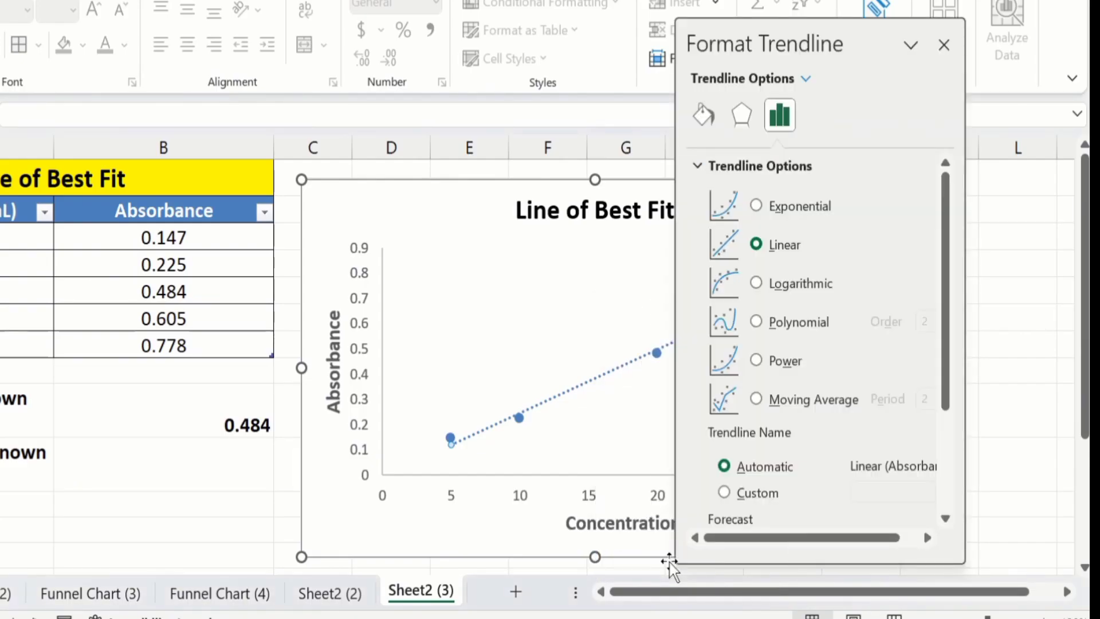
pyautogui.click(704, 117)
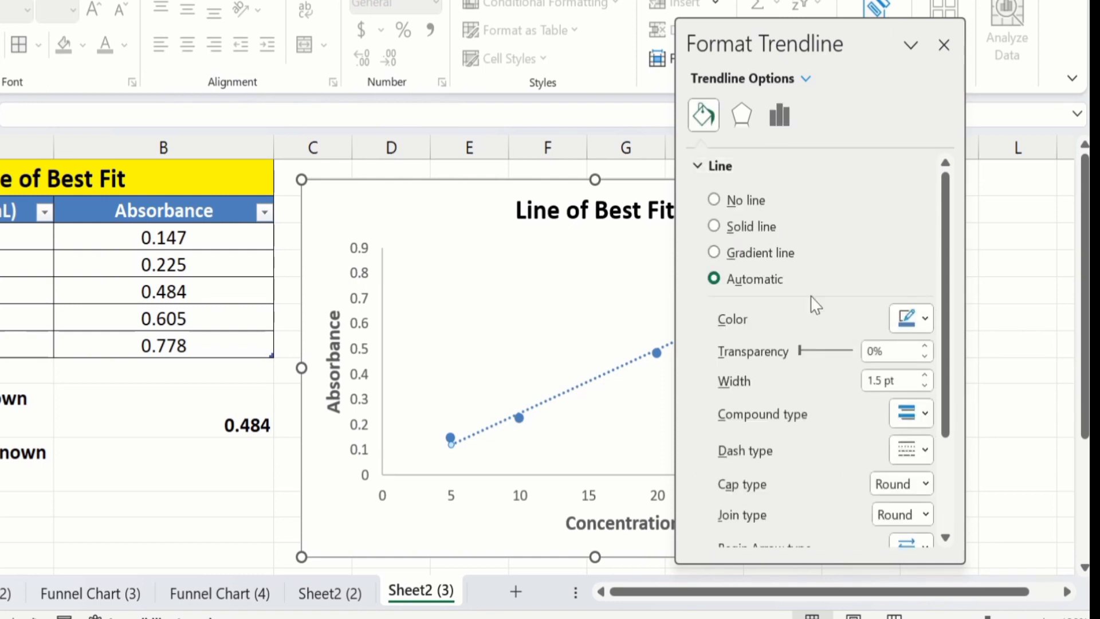
pyautogui.click(926, 319)
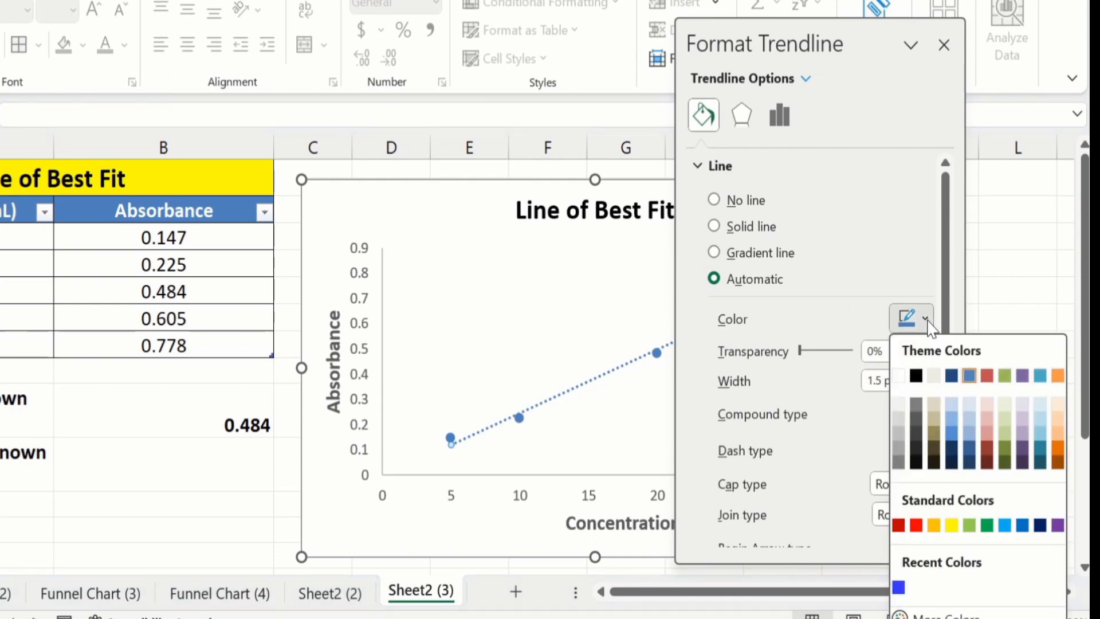
pyautogui.click(916, 377)
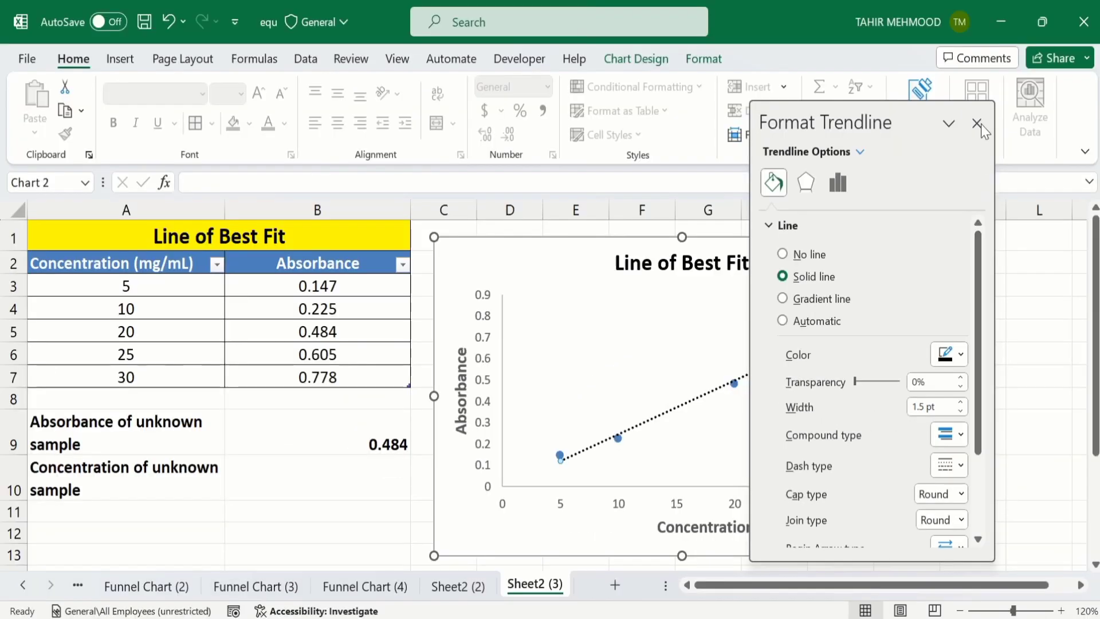
pyautogui.click(944, 45)
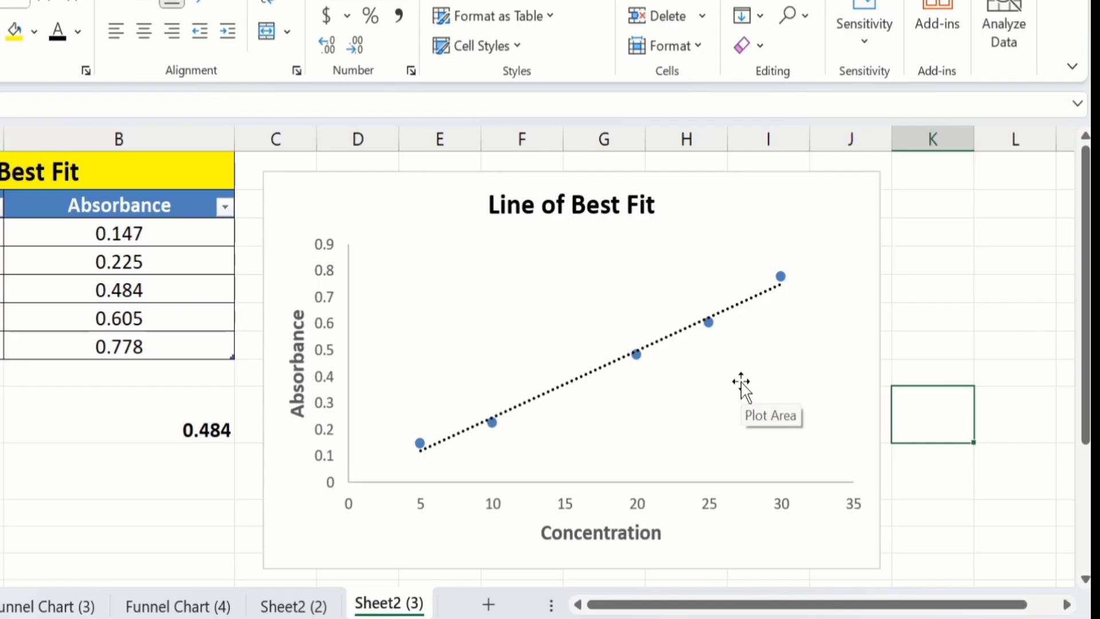
# Step: Display the trendline's R-squared value and equation on the chart
pyautogui.click(581, 378)
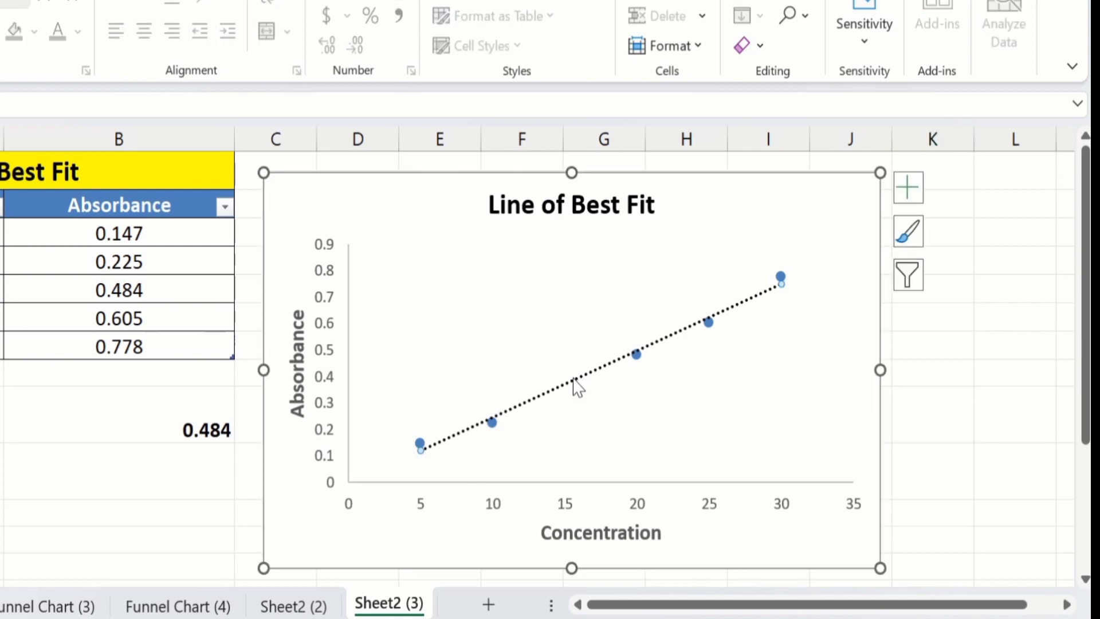
pyautogui.rightClick(573, 378)
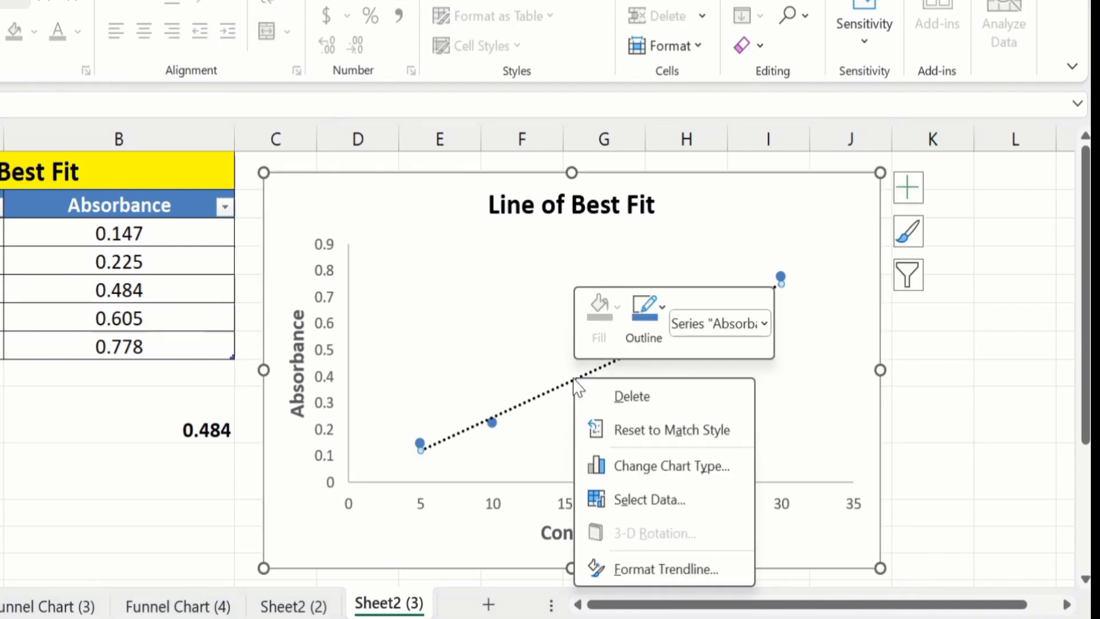
pyautogui.click(642, 570)
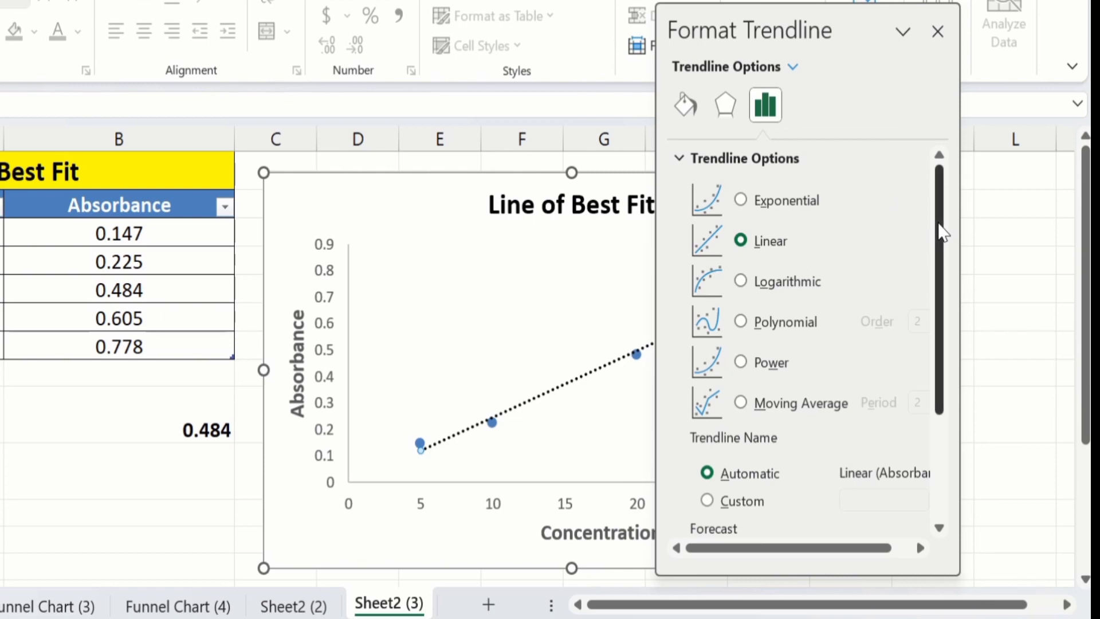
pyautogui.moveTo(943, 232); pyautogui.dragTo(956, 352)
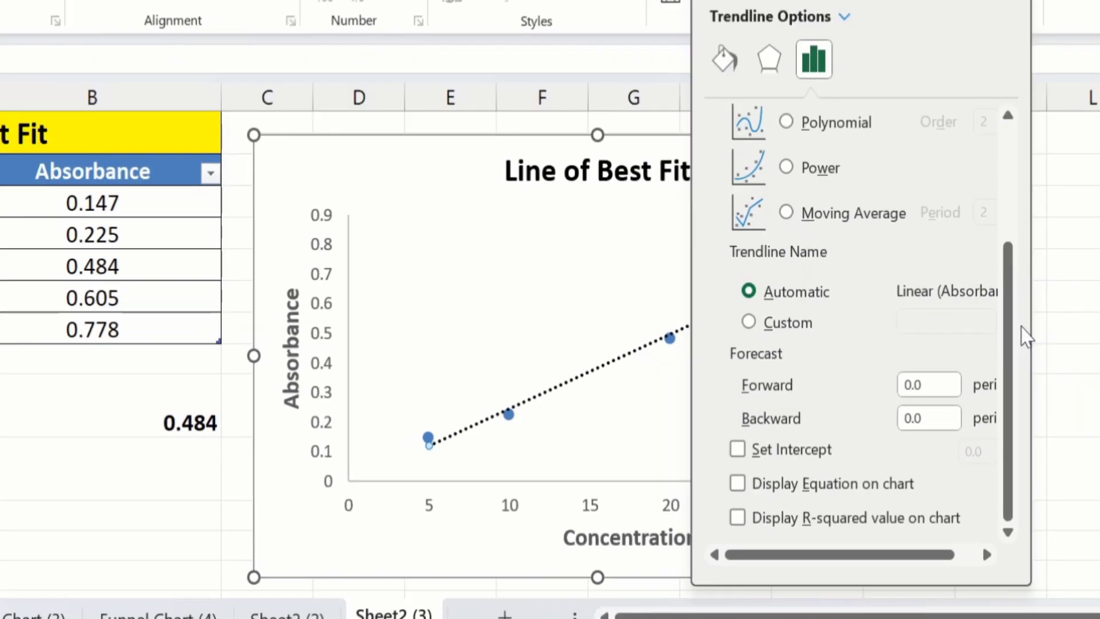
pyautogui.click(737, 518)
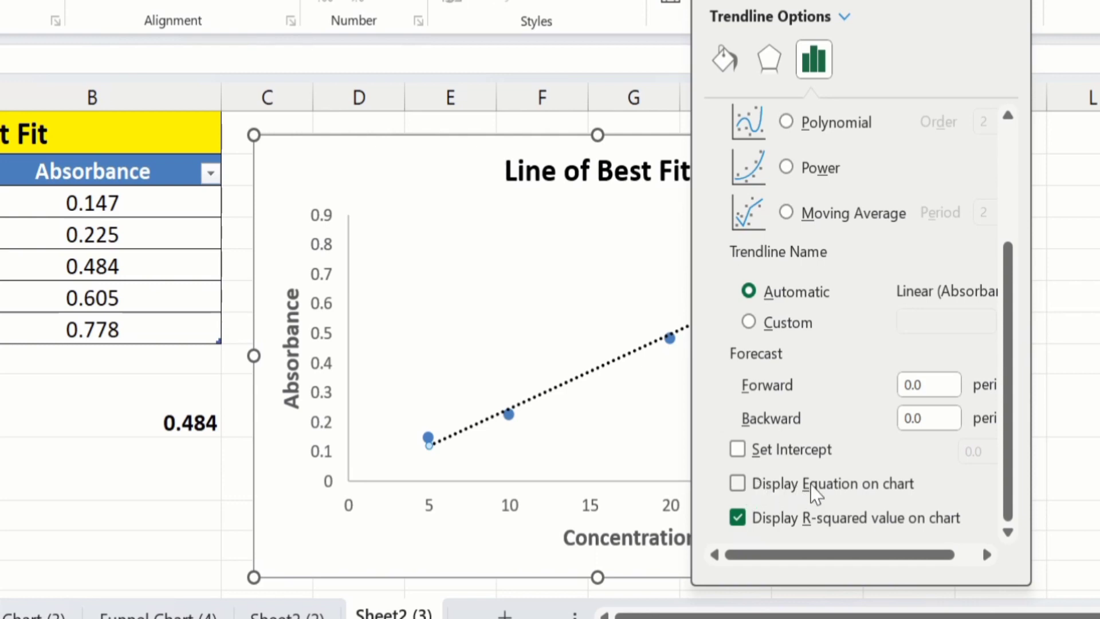
pyautogui.click(738, 485)
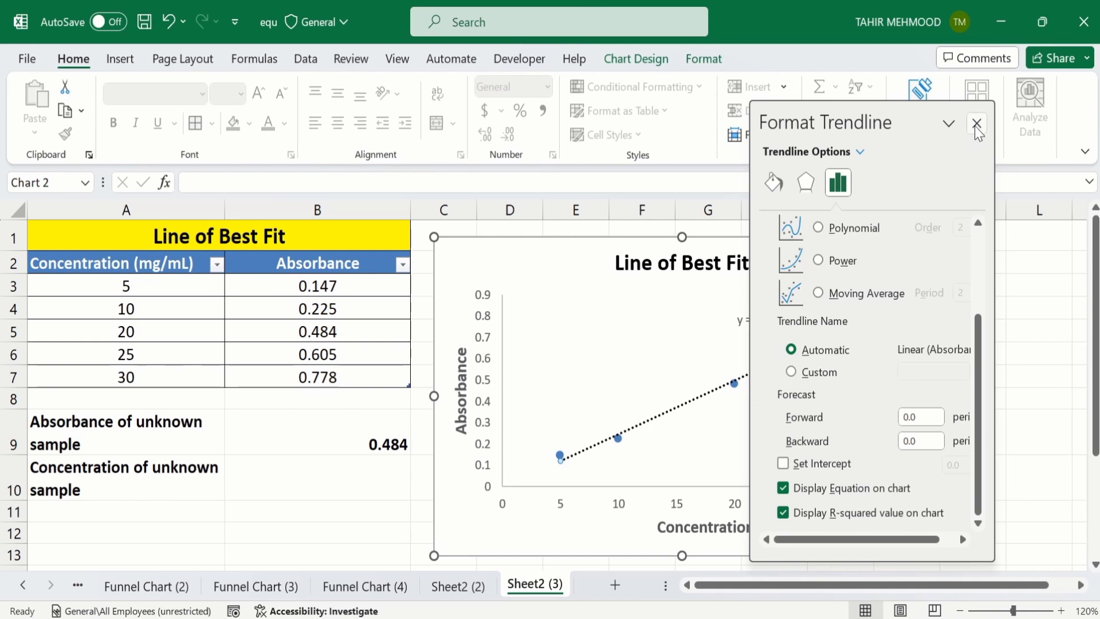
pyautogui.click(977, 126)
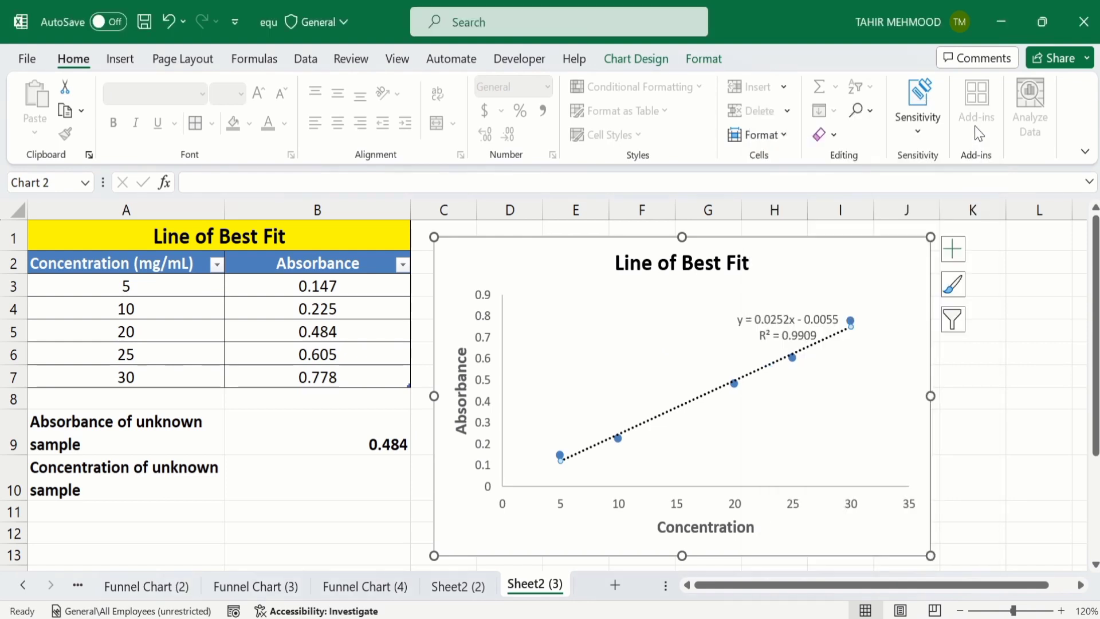
# Step: Move the trendline equation label to the empty upper-left area of the plot, away from the data points
pyautogui.click(768, 319)
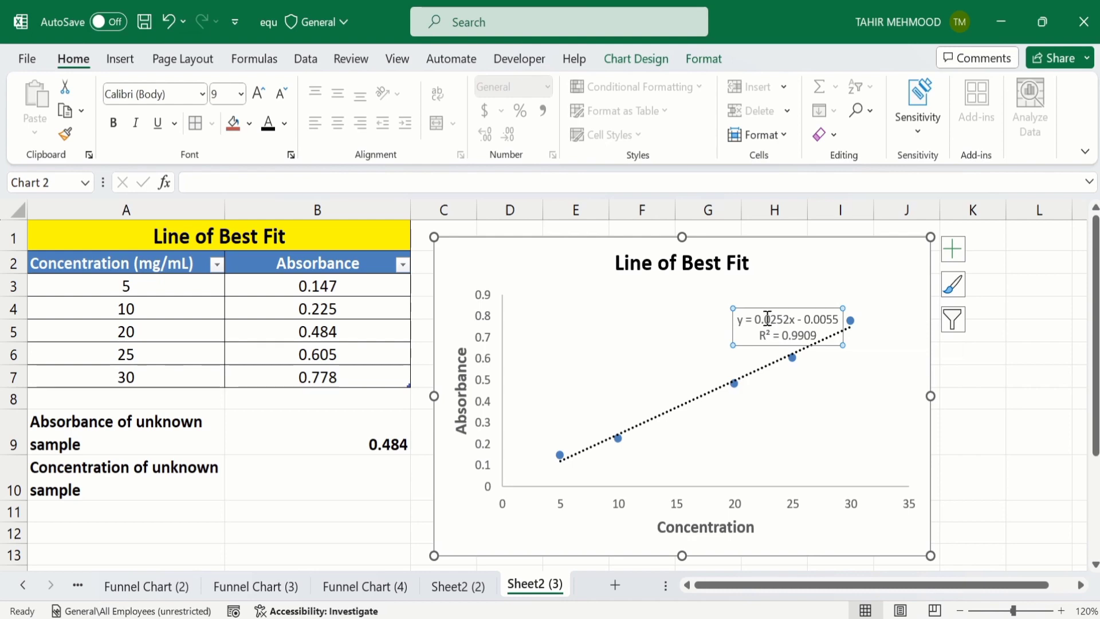
pyautogui.moveTo(762, 306); pyautogui.dragTo(579, 290)
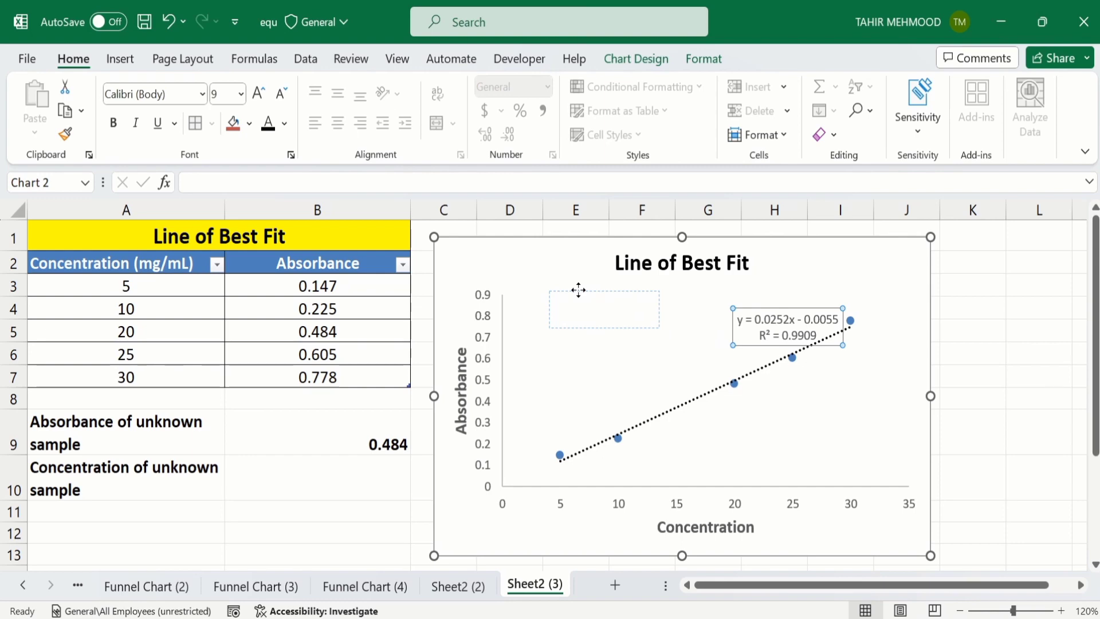
pyautogui.moveTo(579, 290); pyautogui.dragTo(579, 289)
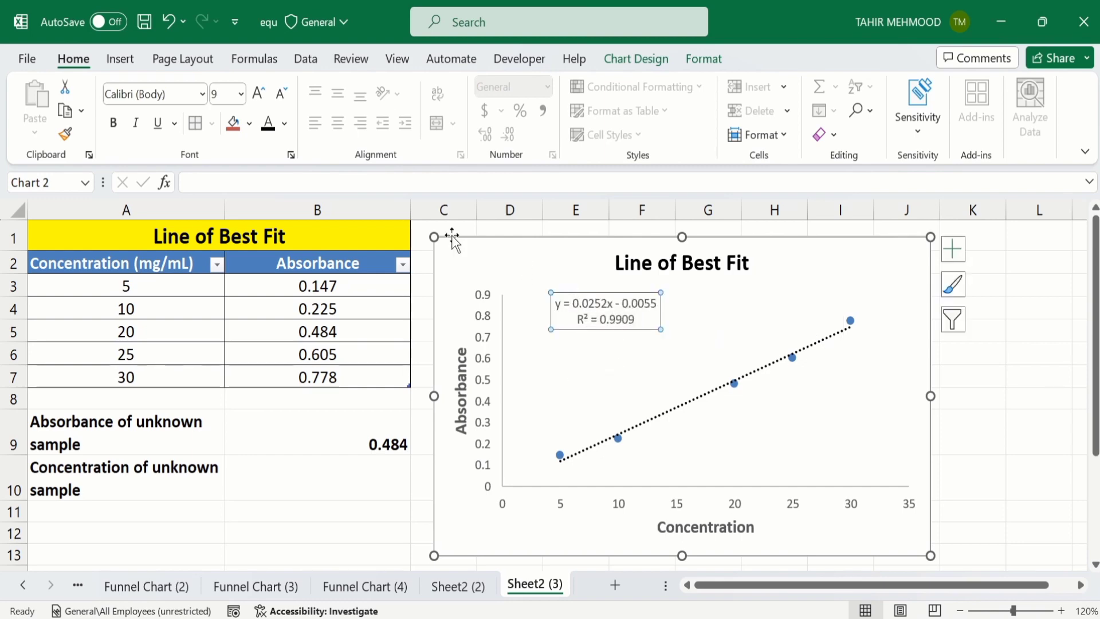
# Step: Format the trendline equation label as bold black text at font size 16
pyautogui.click(242, 95)
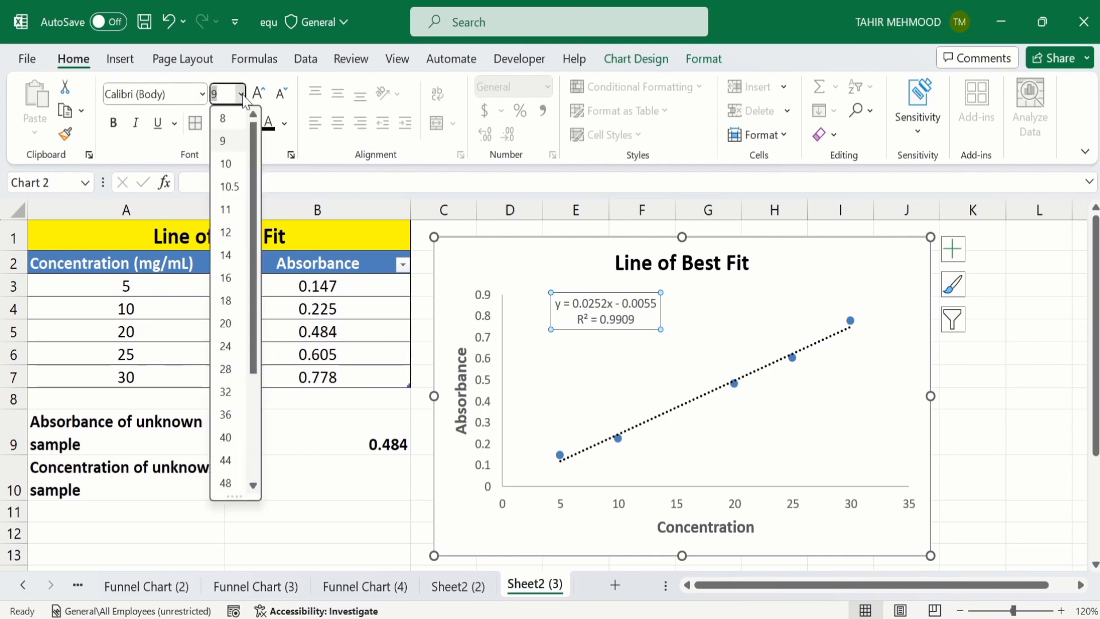
pyautogui.click(232, 281)
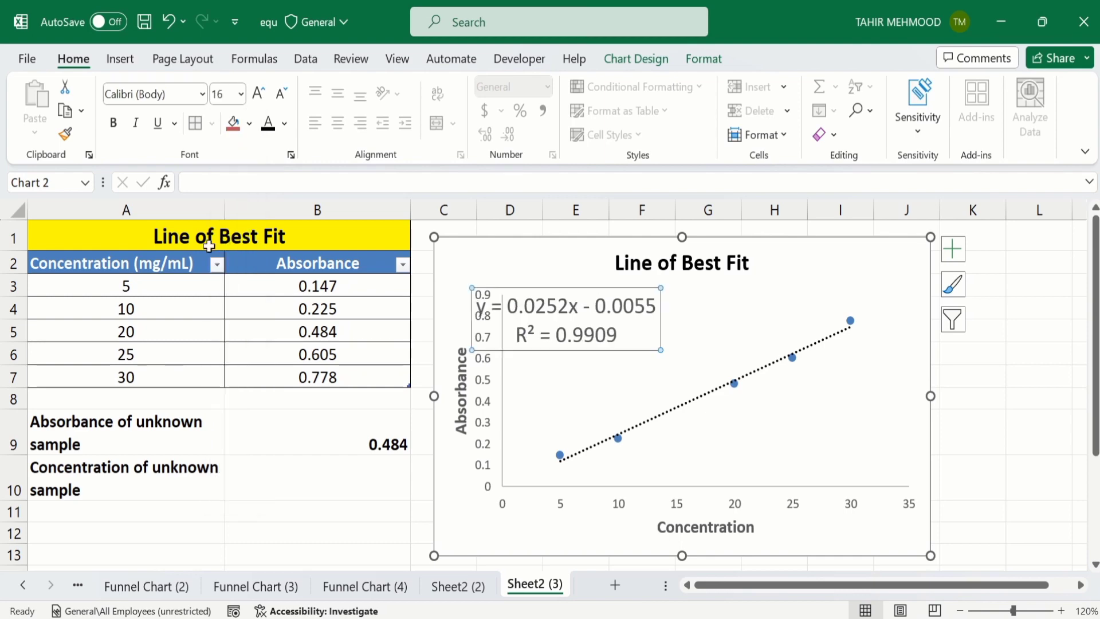
pyautogui.click(114, 128)
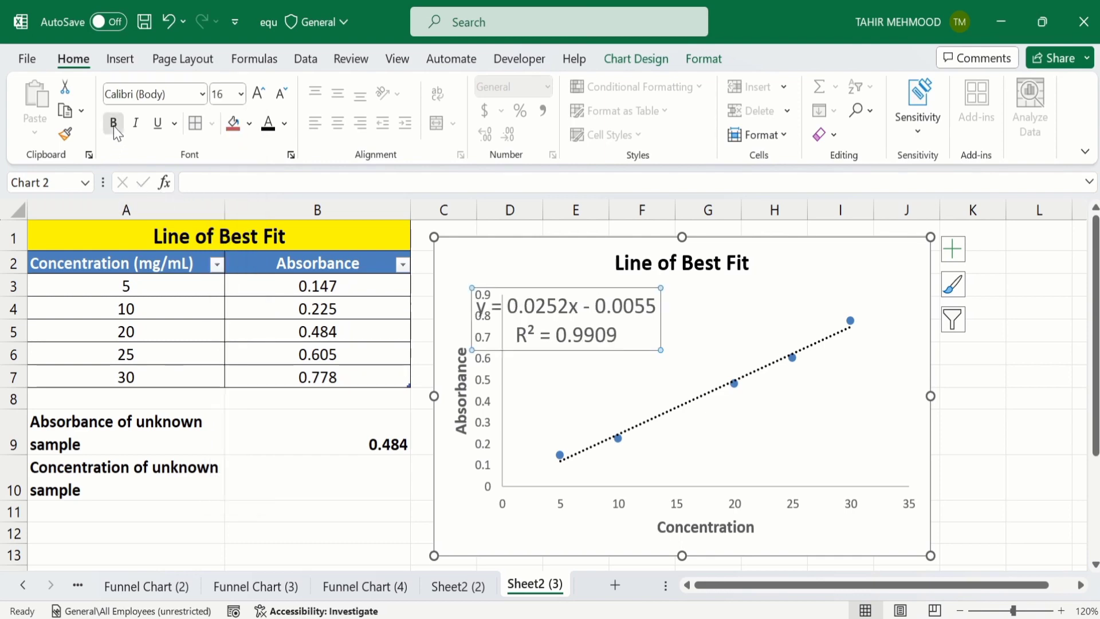
pyautogui.click(266, 131)
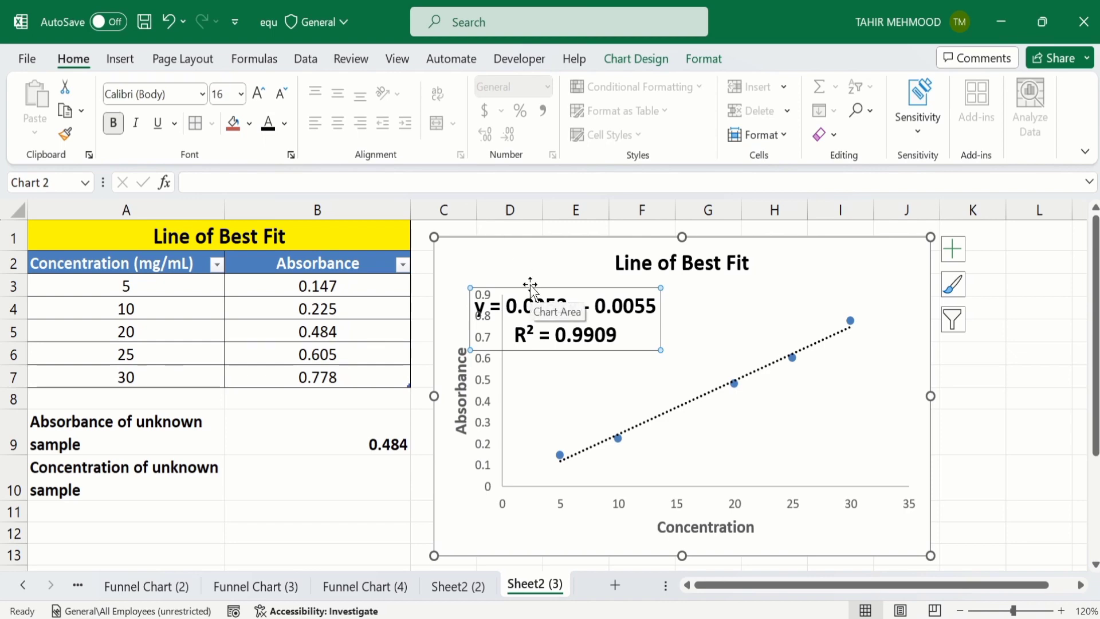
# Step: Shift the chart slightly to the right and move the equation label clear of the vertical axis values
pyautogui.moveTo(530, 284); pyautogui.dragTo(564, 278)
pyautogui.click(598, 299)
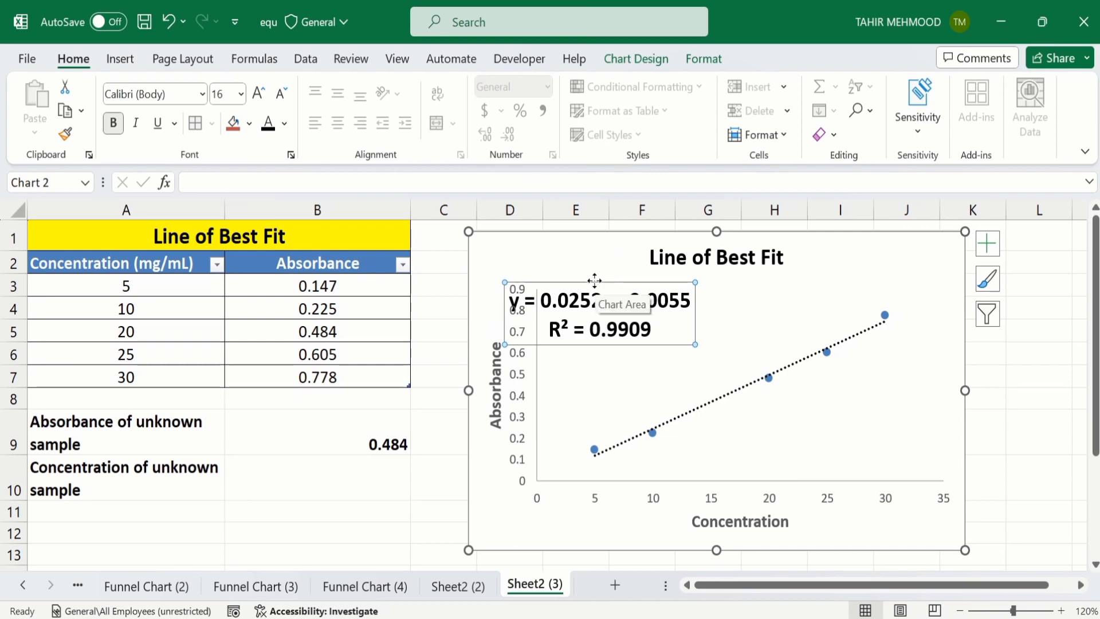
pyautogui.moveTo(594, 281); pyautogui.dragTo(646, 281)
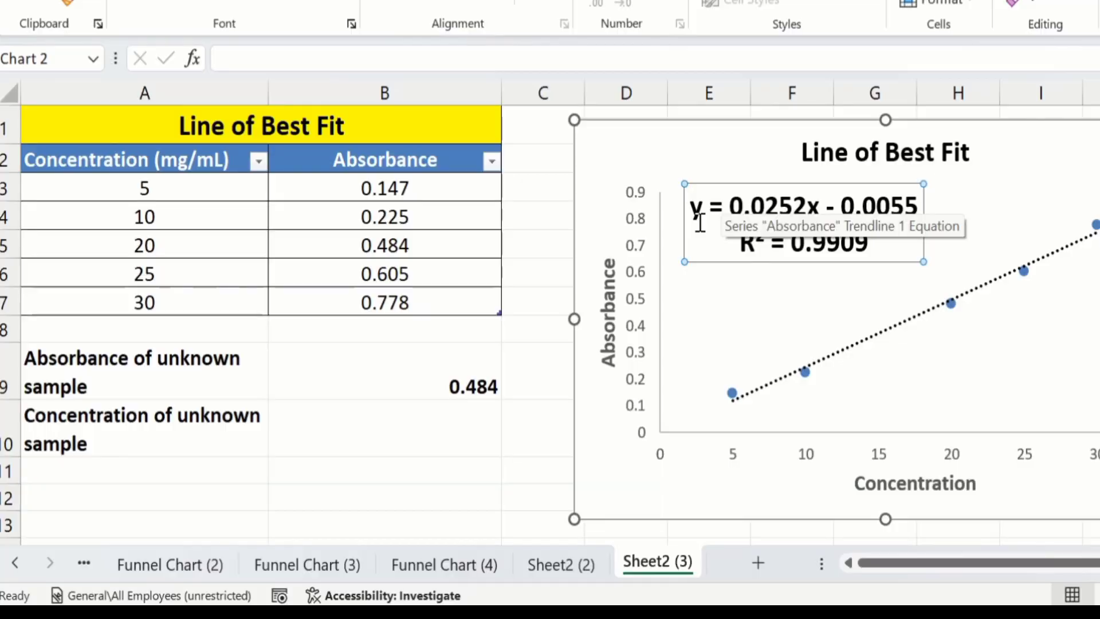
# Step: Write the trendline equation as text, Y= 0.0252X - 0.0055, in cell A11, correcting the sign after Y to an equals sign
pyautogui.click(140, 473)
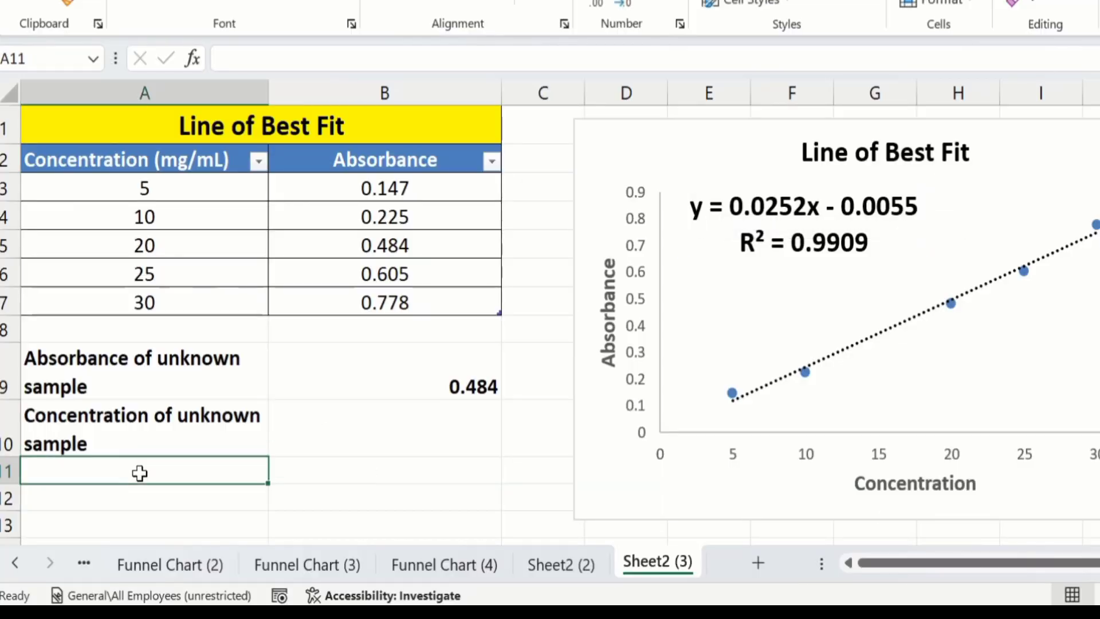
pyautogui.write('Y')
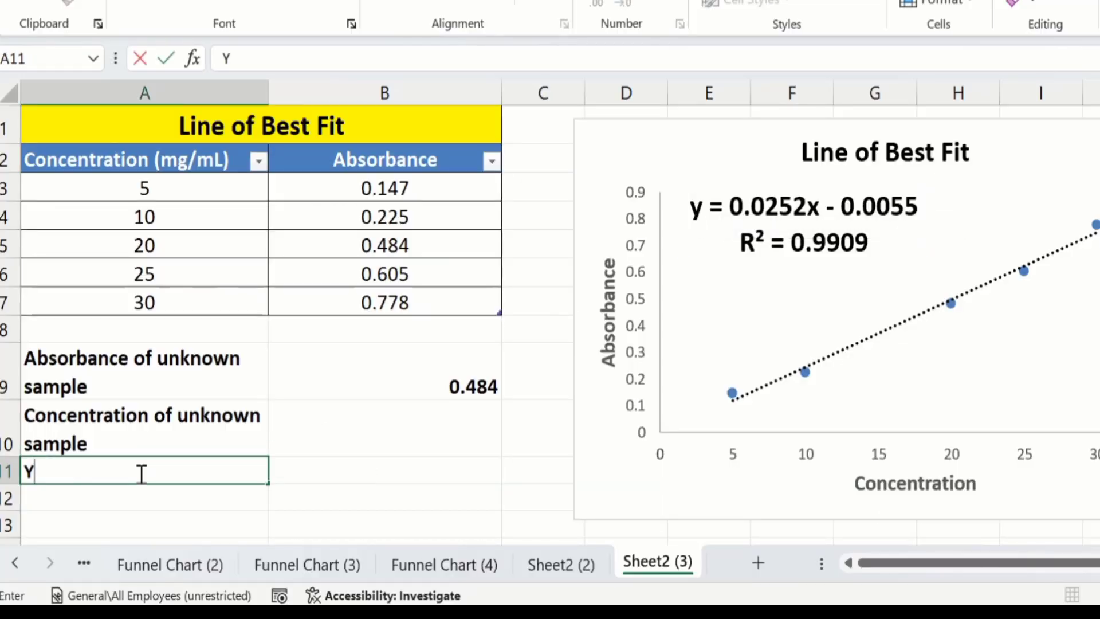
pyautogui.write('-0.025')
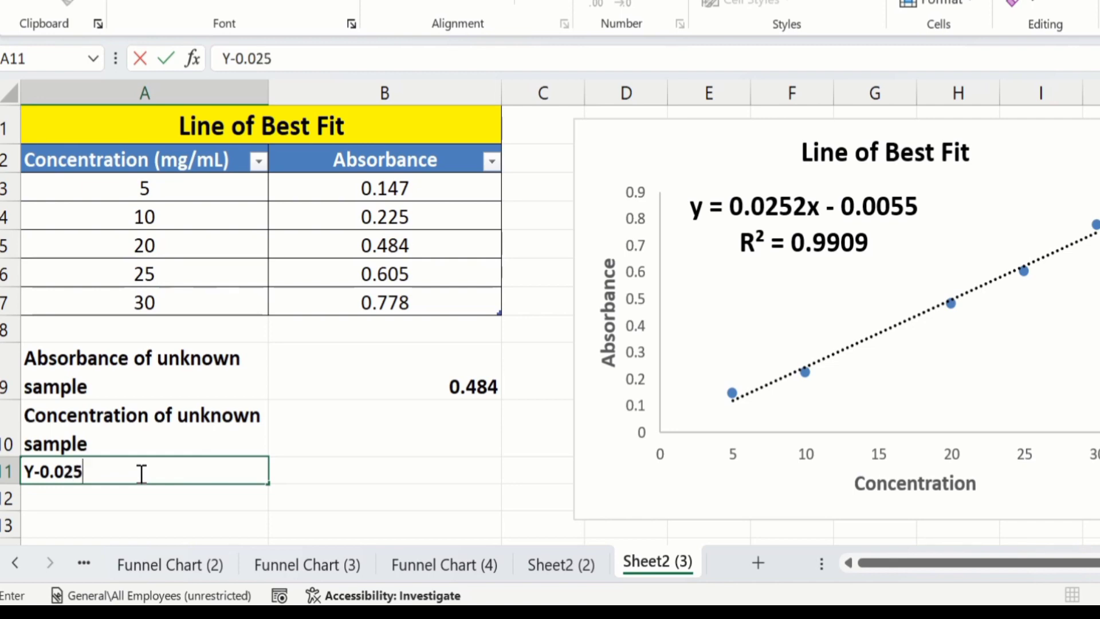
pyautogui.write('2X -')
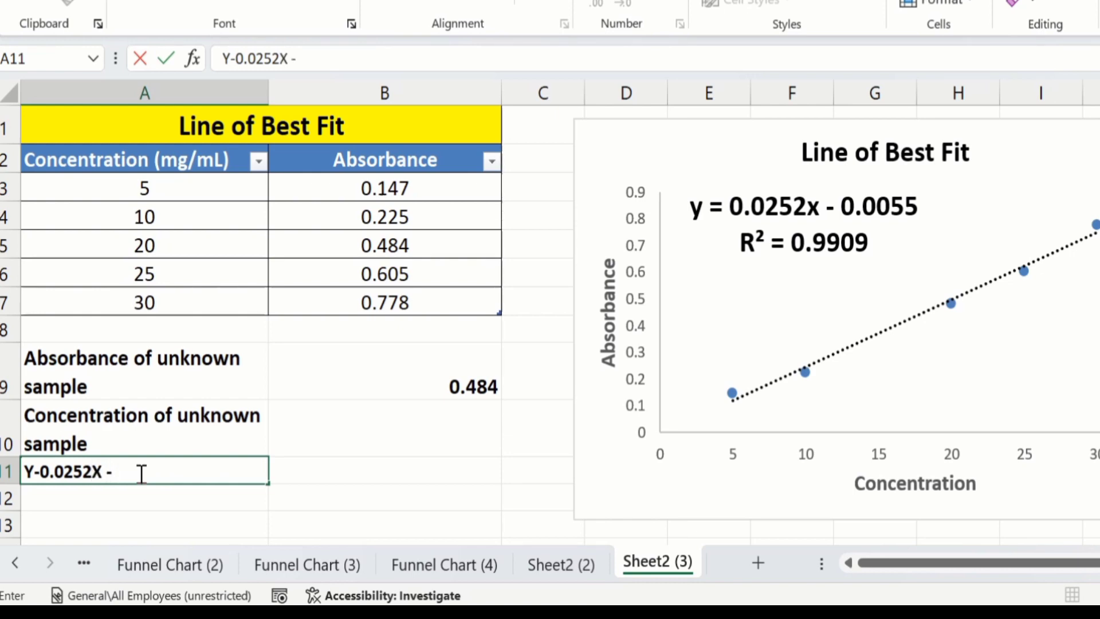
pyautogui.write('0.00')
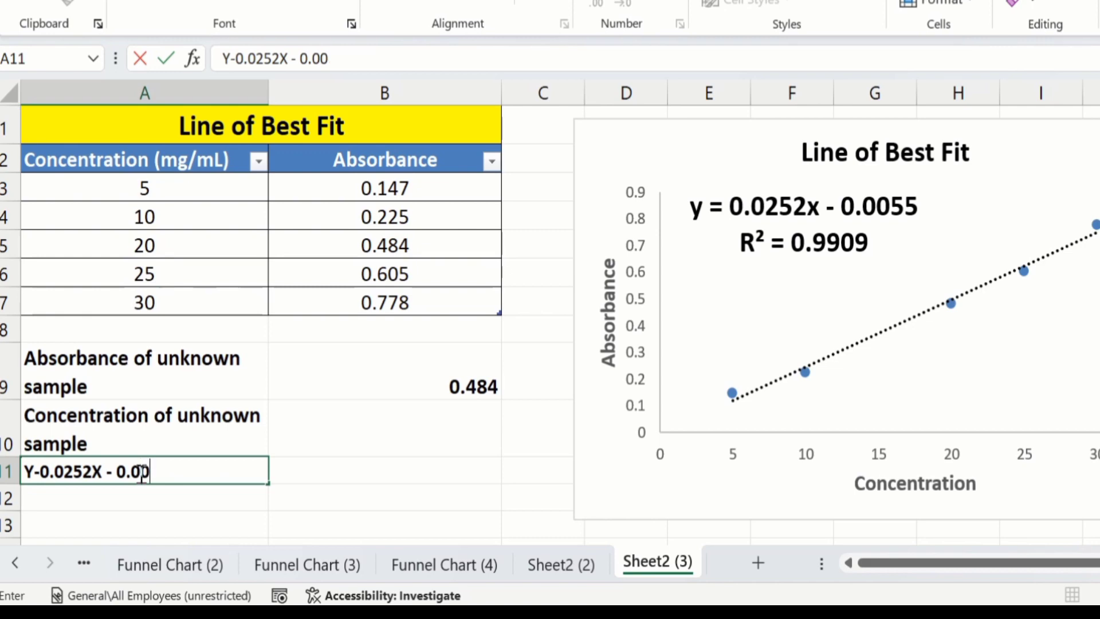
pyautogui.write('55')
pyautogui.scroll(-1, 550, 298)
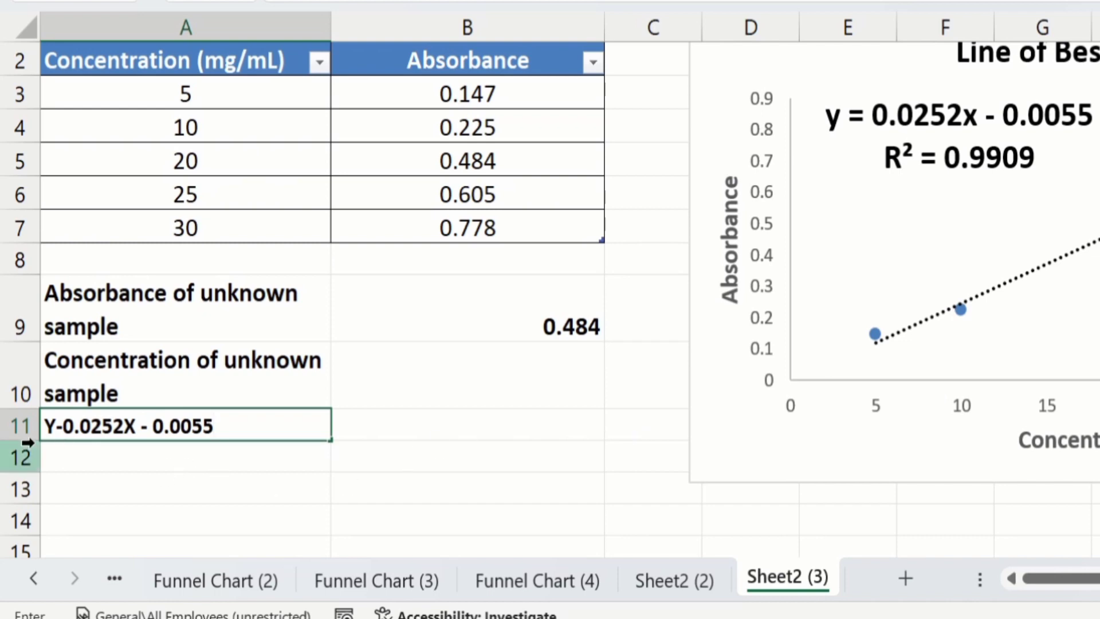
pyautogui.click(63, 427)
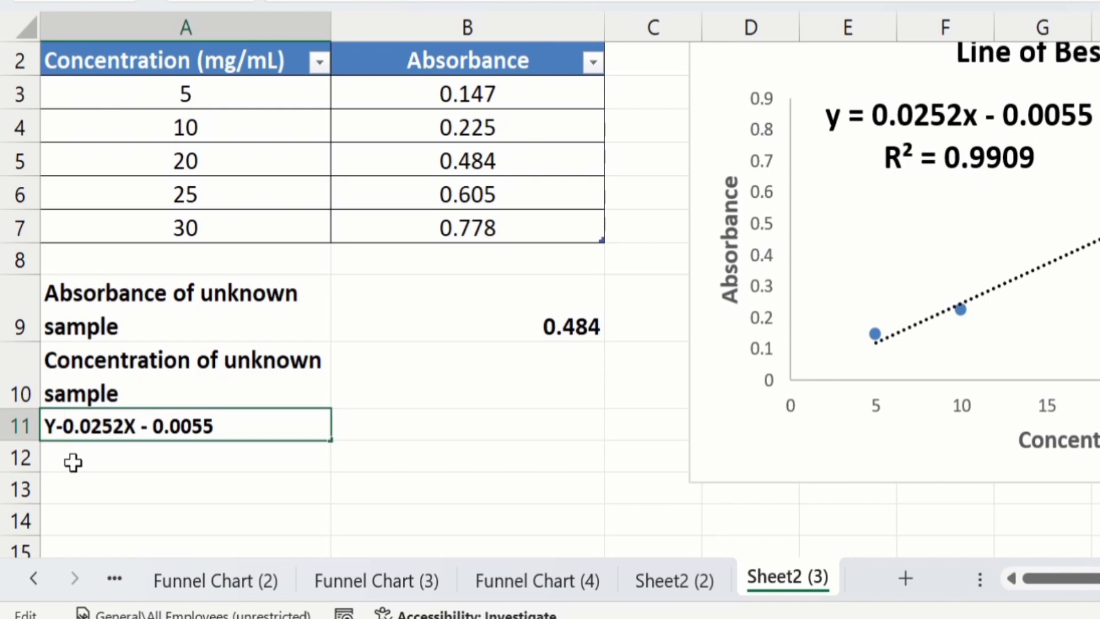
pyautogui.press('BackSpace')
pyautogui.write('=')
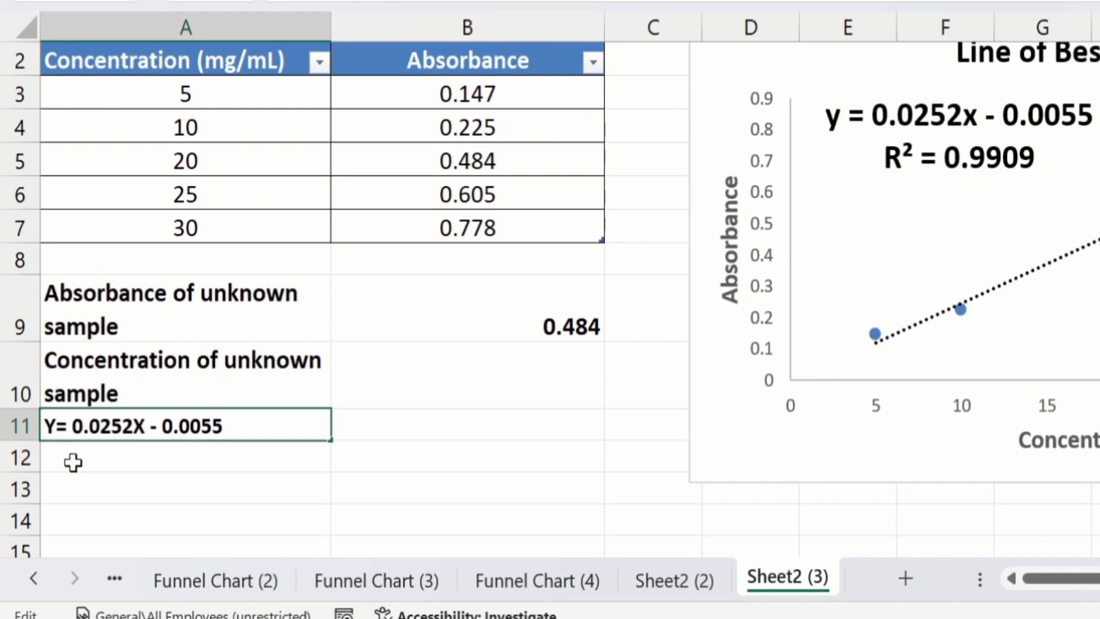
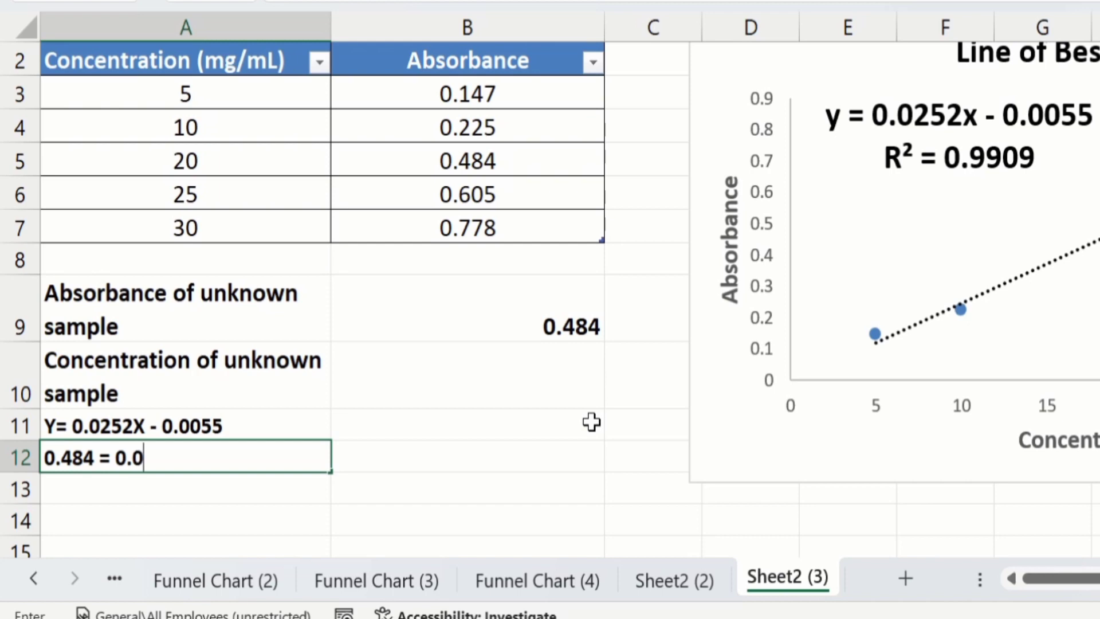
# Step: Complete the substituted equation 0.484 = 0.0252X - 0.0055 in A12 and write its rearrangement 0.484 + 0.0055 = 0.0252X in A13
pyautogui.write('252X')
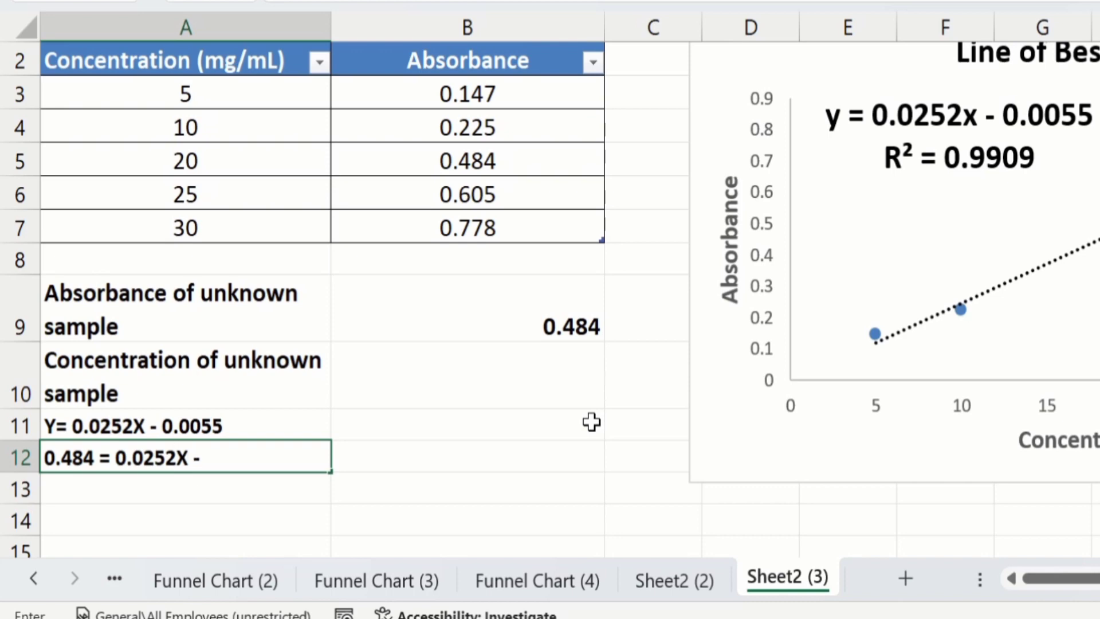
pyautogui.write(' - 0.0055')
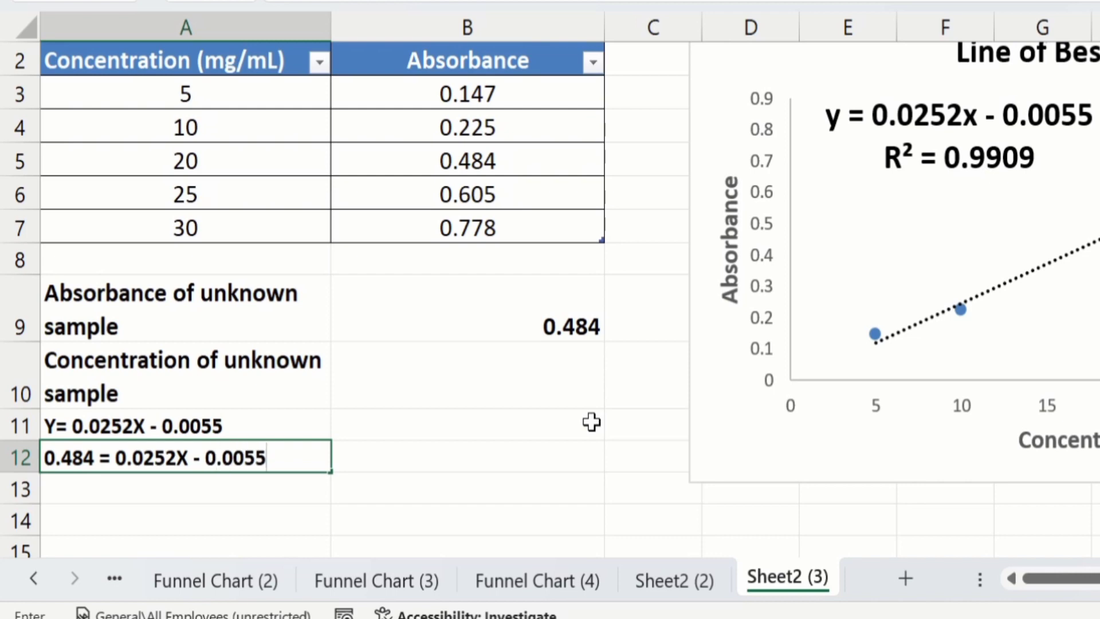
pyautogui.click(87, 492)
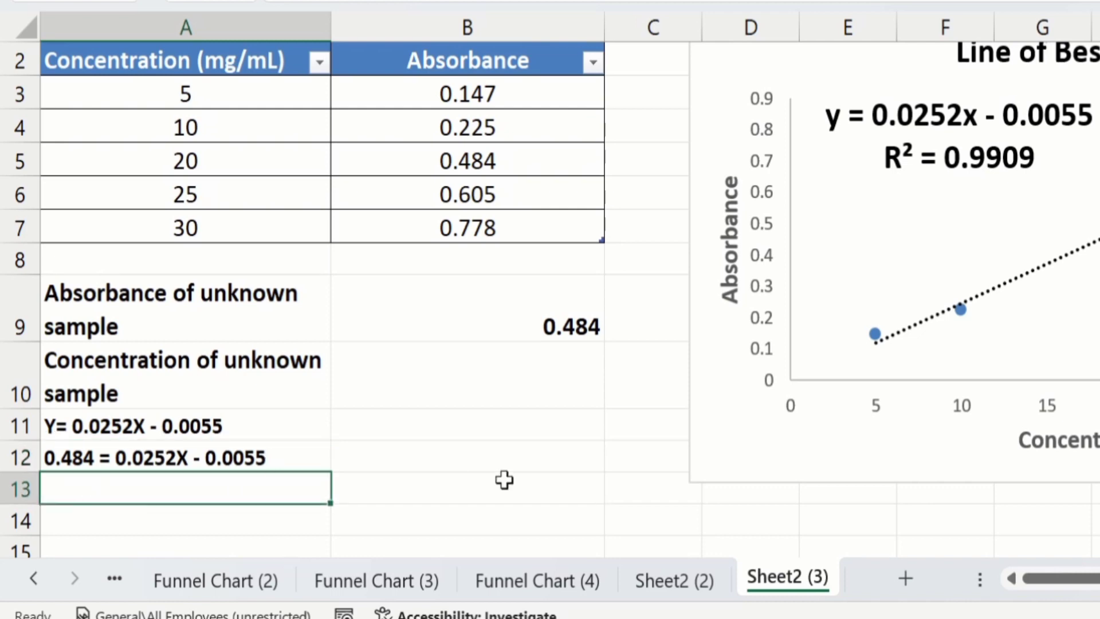
pyautogui.write('0.')
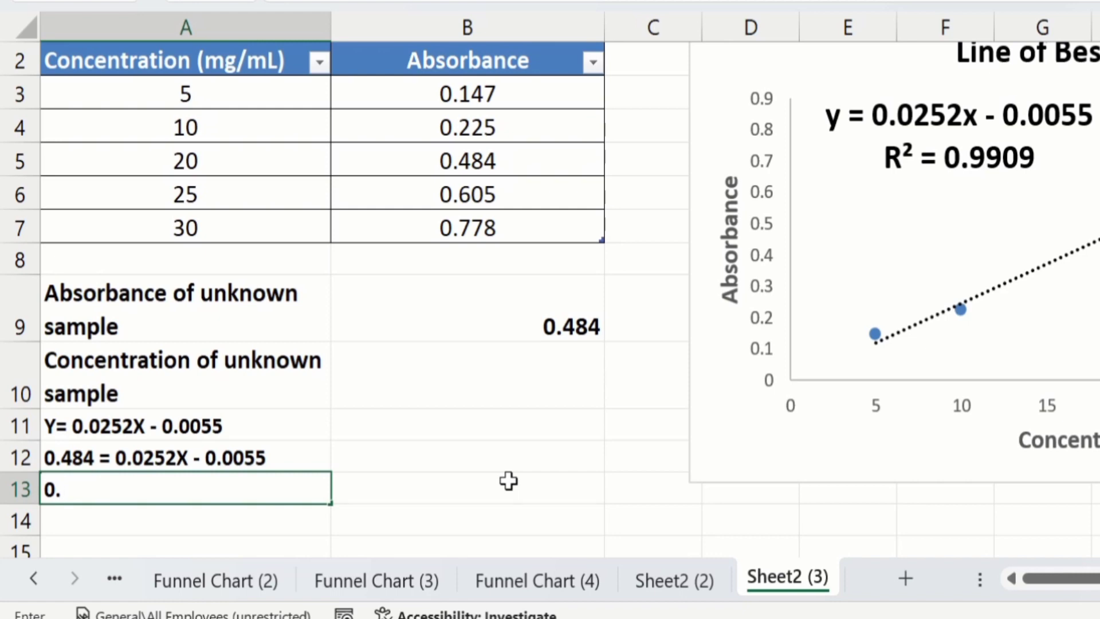
pyautogui.write('484 + 0.')
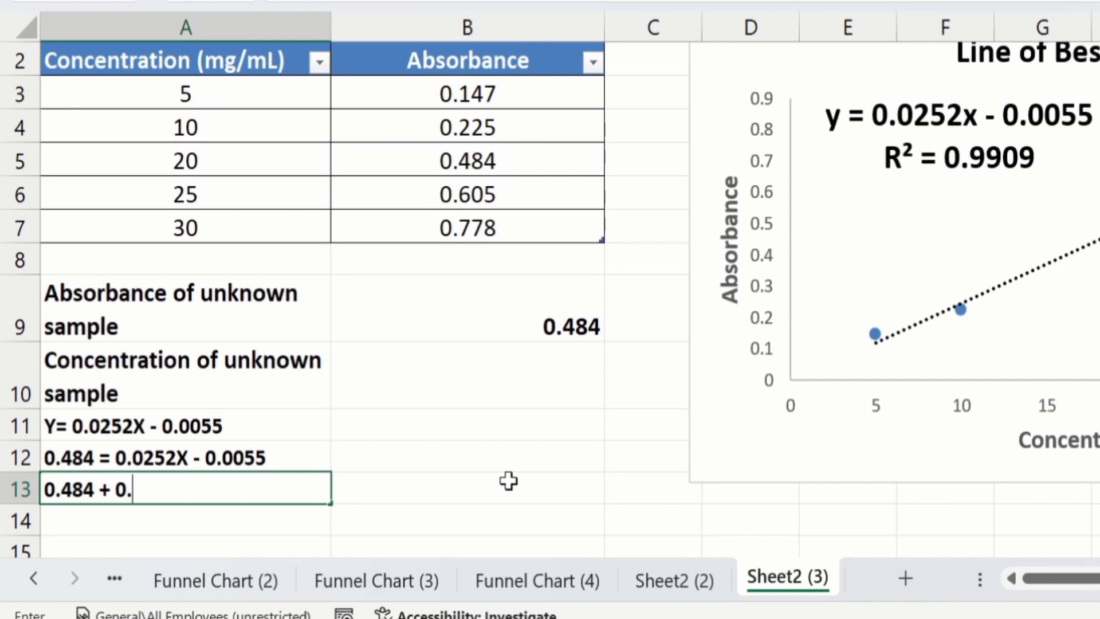
pyautogui.write('0055 ')
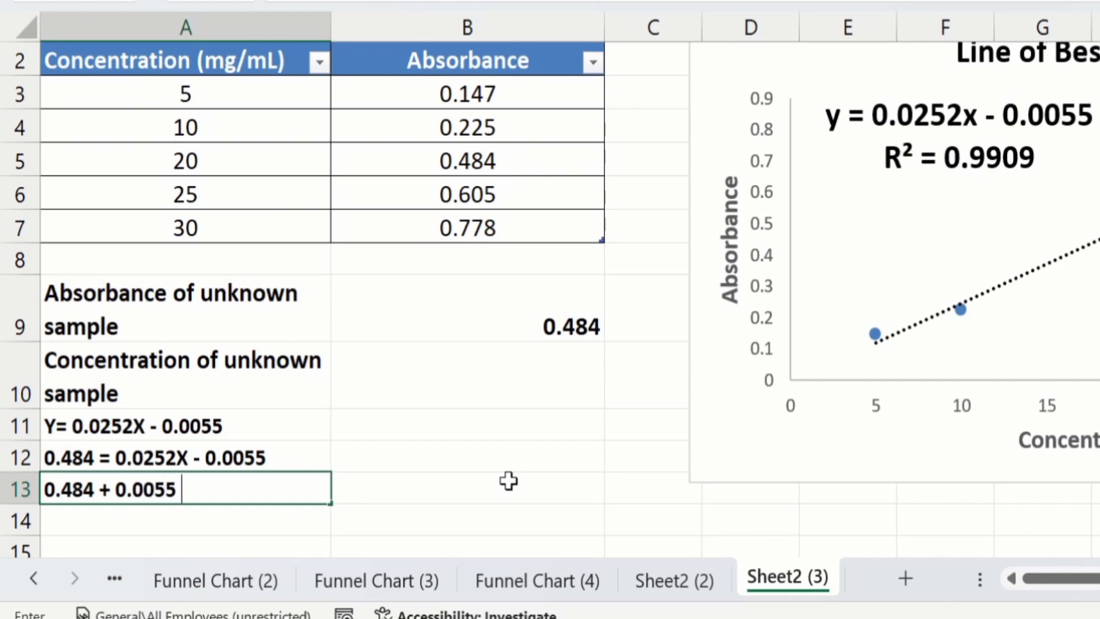
pyautogui.write('=')
pyautogui.write('0.025')
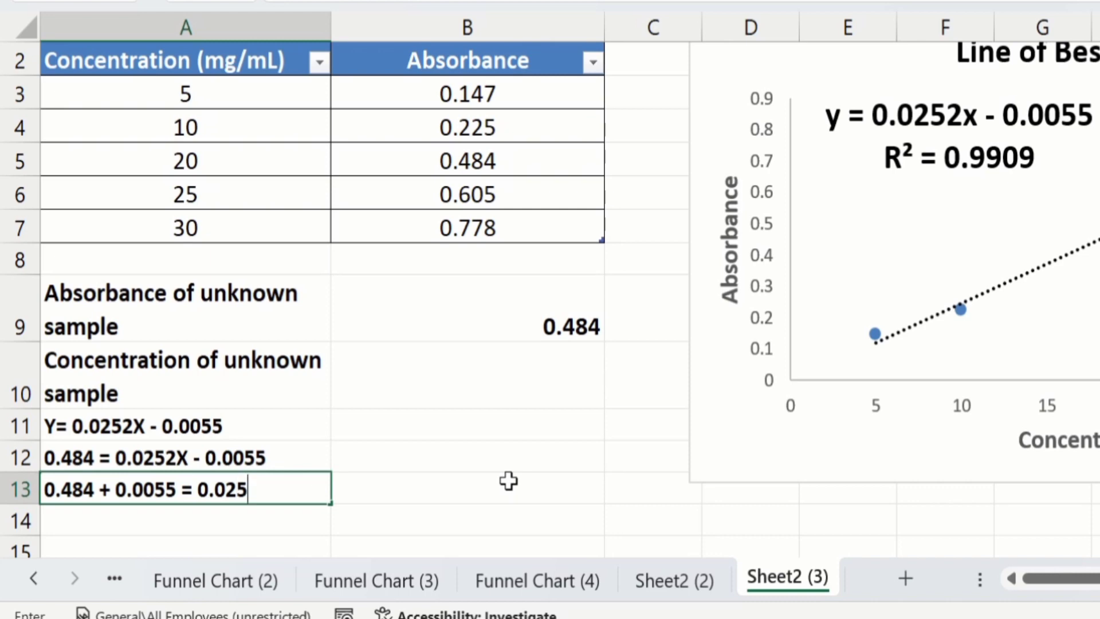
pyautogui.write('2X')
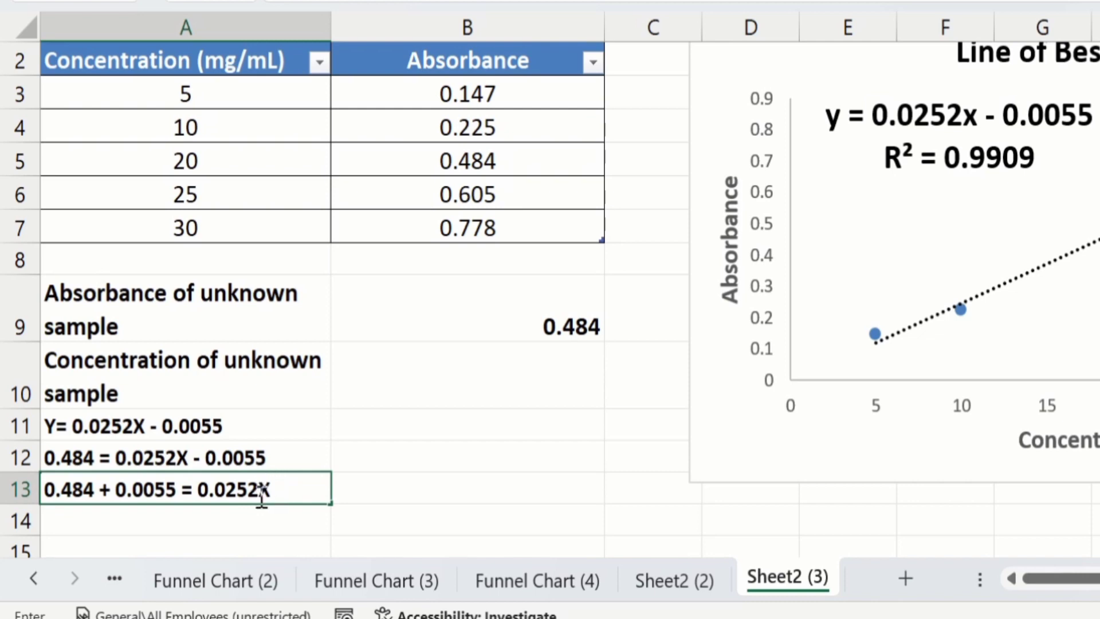
# Step: Write the division that isolates X, 0.4895/0.0252 = X, in cell A14
pyautogui.click(207, 522)
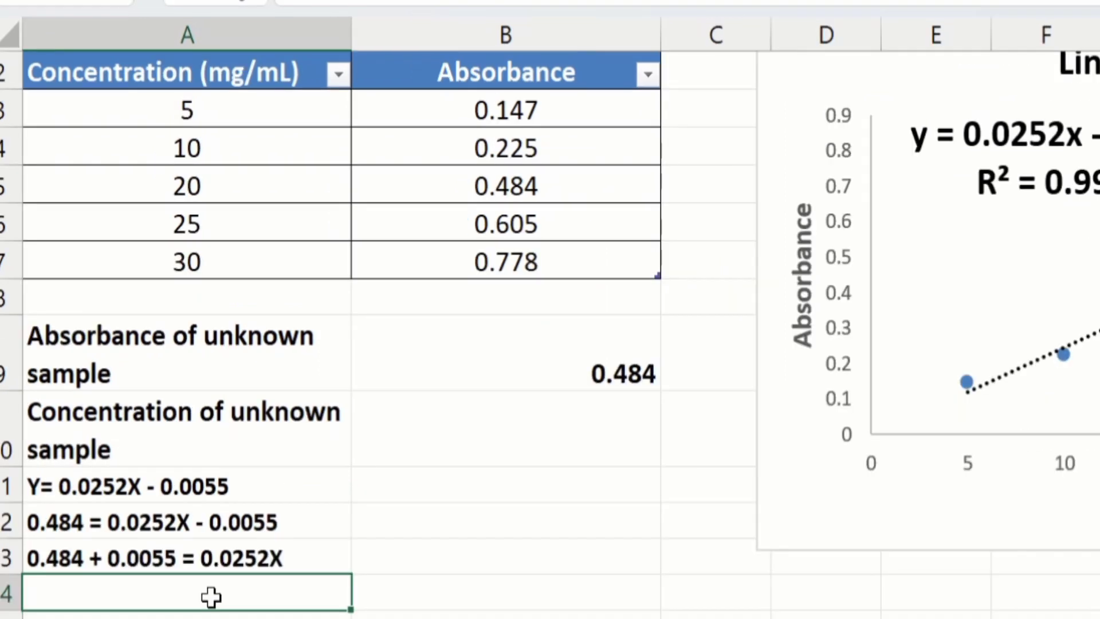
pyautogui.write('0.48')
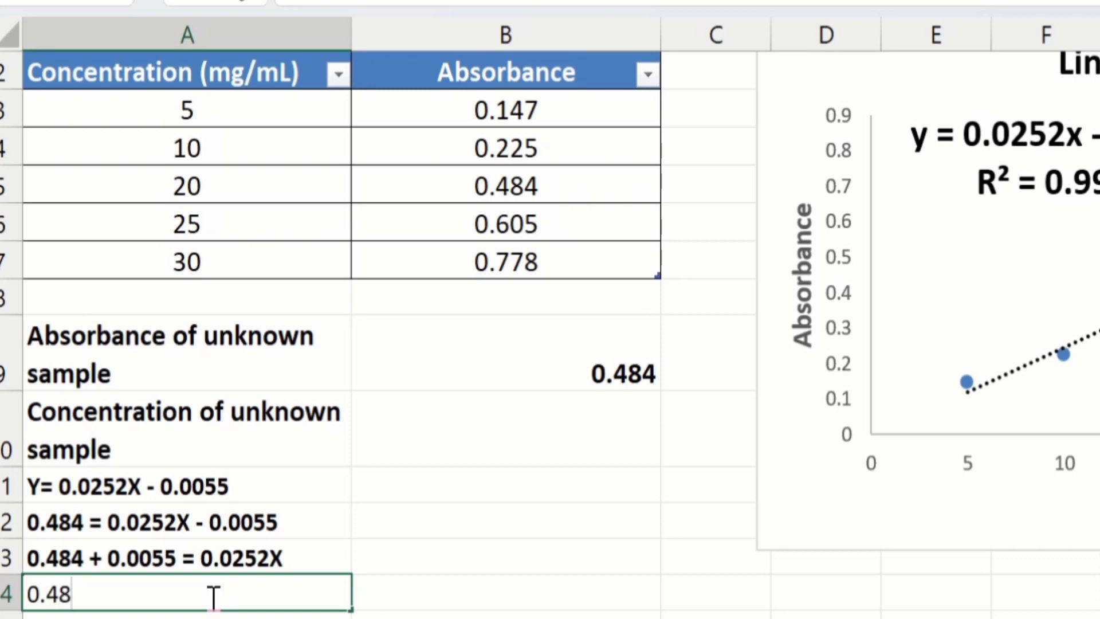
pyautogui.write('95/0')
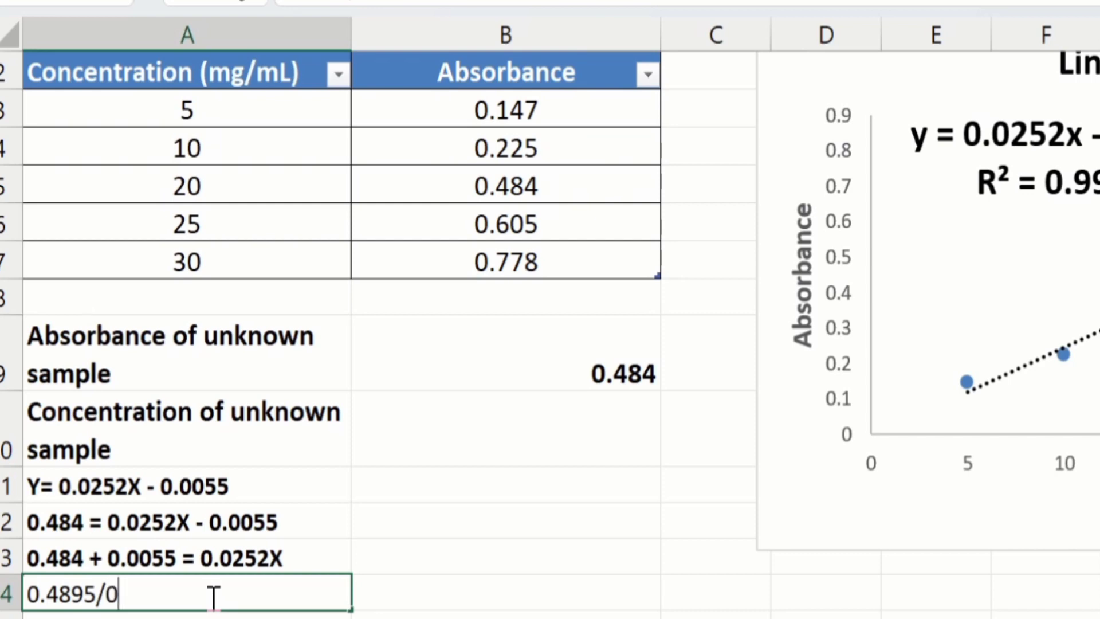
pyautogui.write('.025')
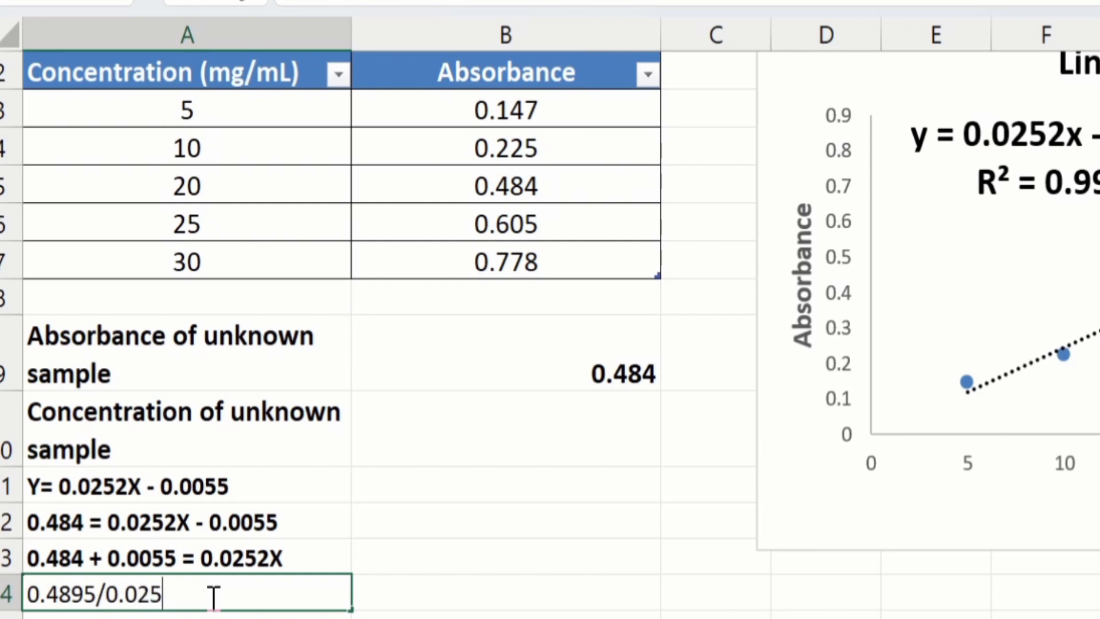
pyautogui.write('2')
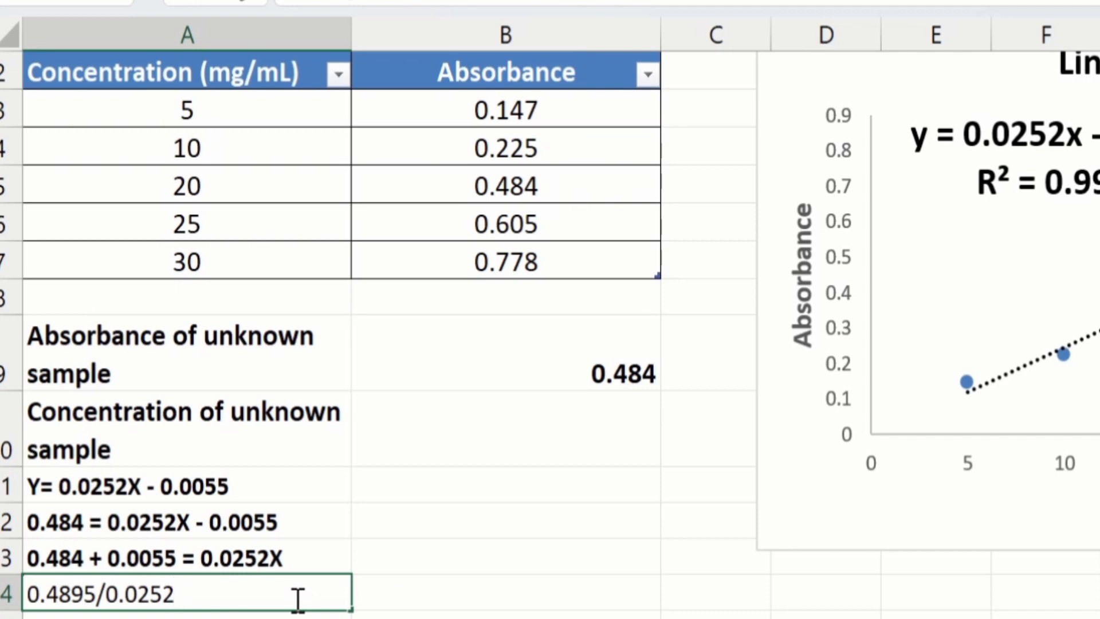
pyautogui.write('= X')
# Step: Enter 19.42 in cell B10 as the concentration of the unknown sample
pyautogui.click(387, 593)
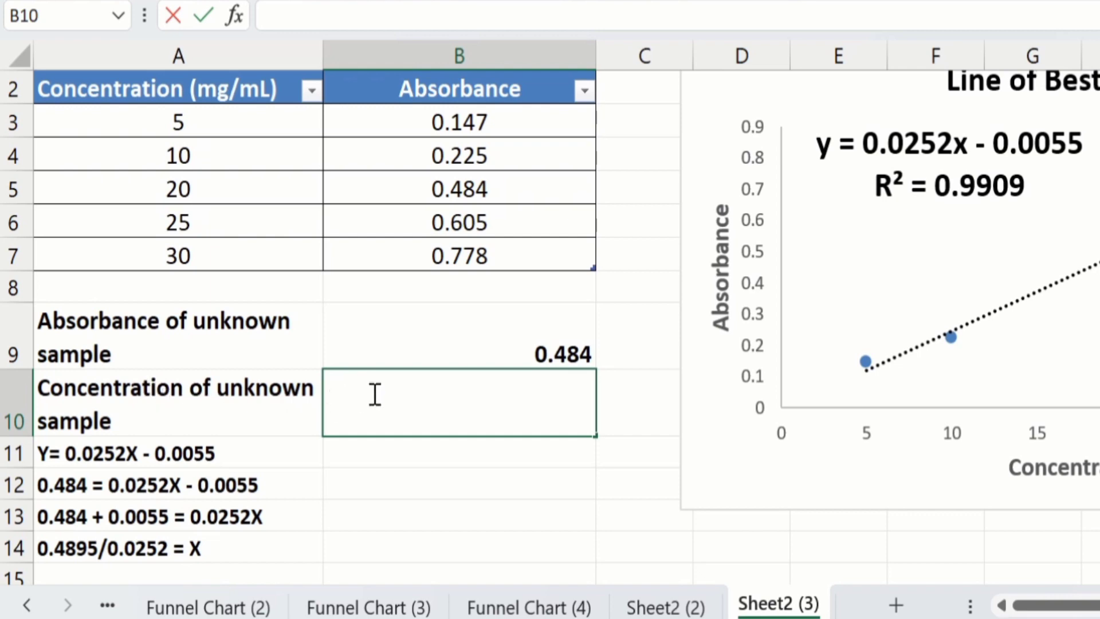
pyautogui.write('19.42')
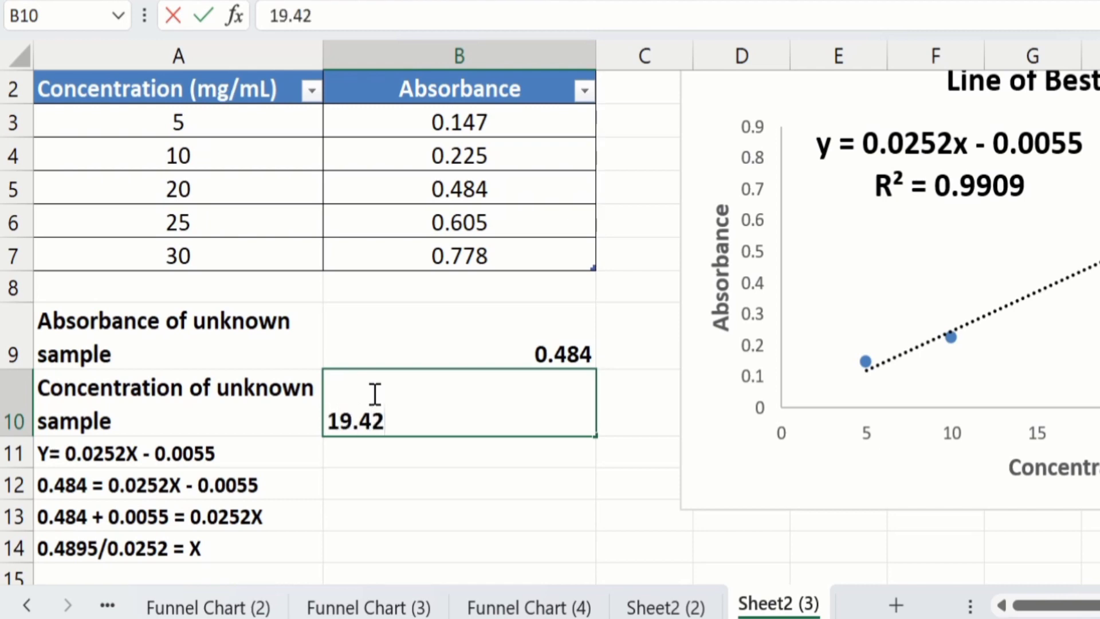